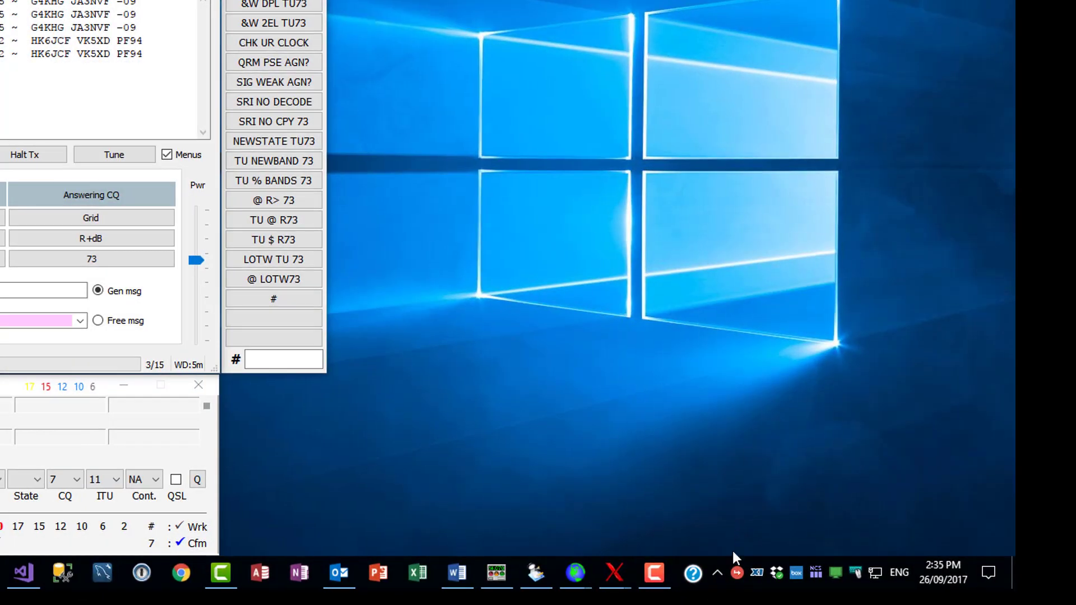
View the About information for QSO Relay and close it.
{"action": "right_click", "coordinate": [735, 572]}
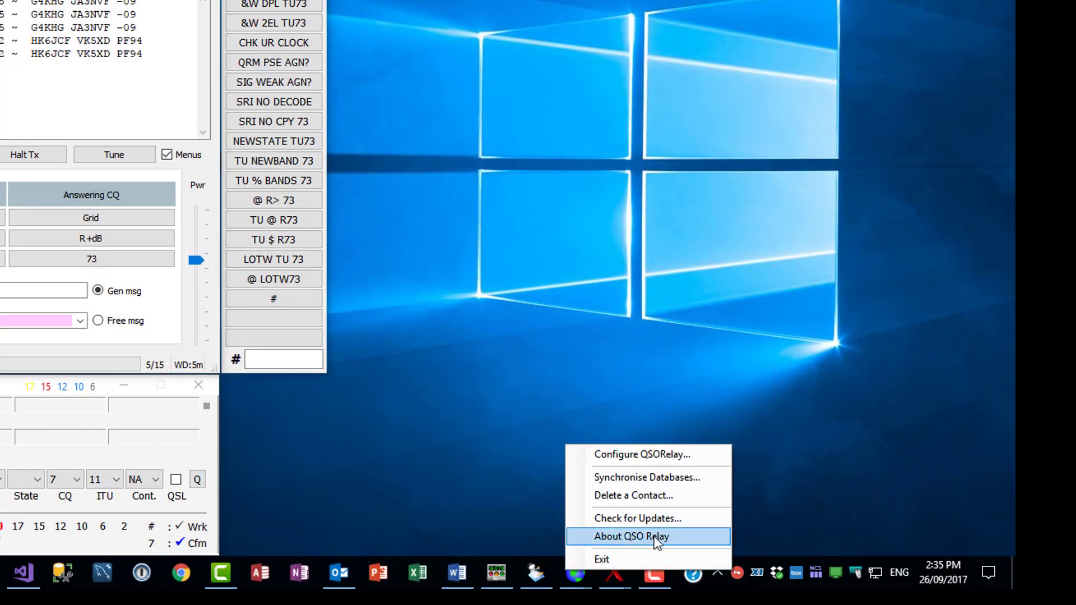
{"action": "left_click", "coordinate": [655, 536]}
{"action": "left_click", "coordinate": [536, 297]}
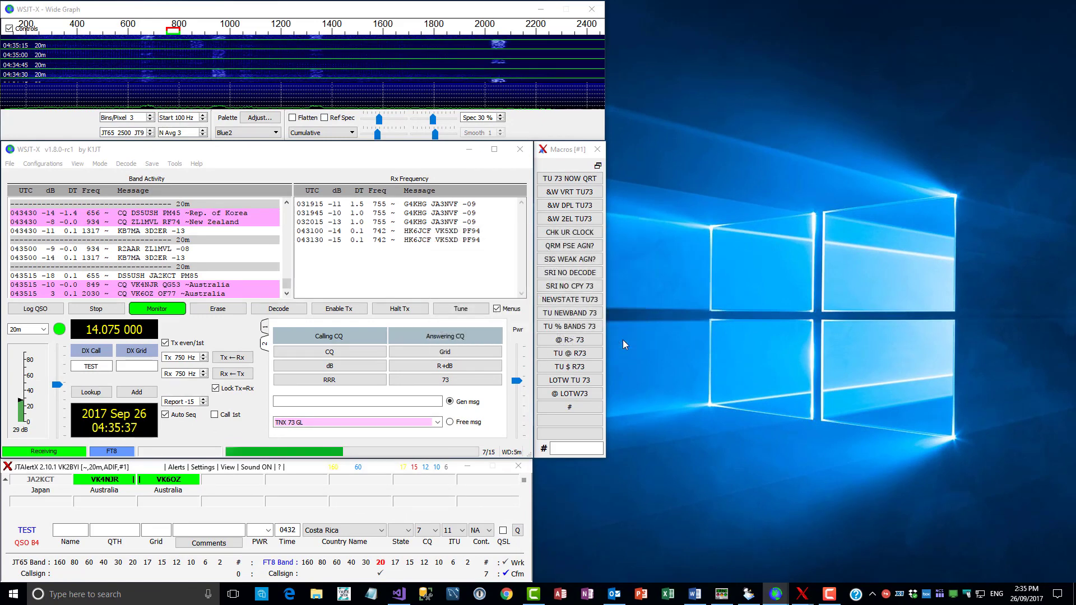
Bring up HRD Logbook beside WSJT-X, log the TEST contact and check its entry in My Logbook.
{"action": "left_click", "coordinate": [745, 595]}
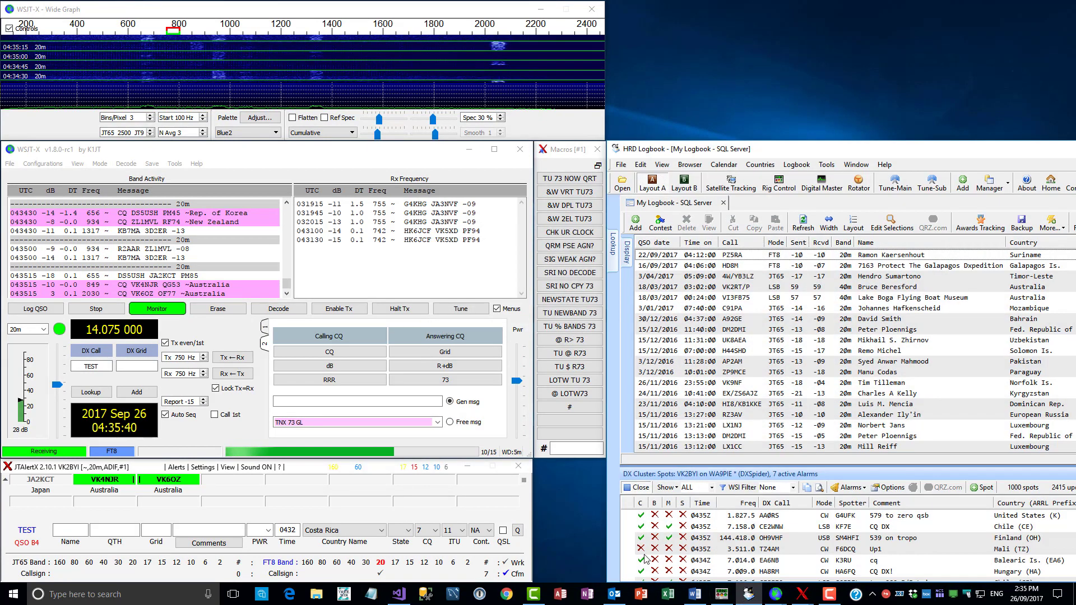
{"action": "left_click", "coordinate": [40, 309]}
{"action": "left_click", "coordinate": [313, 394]}
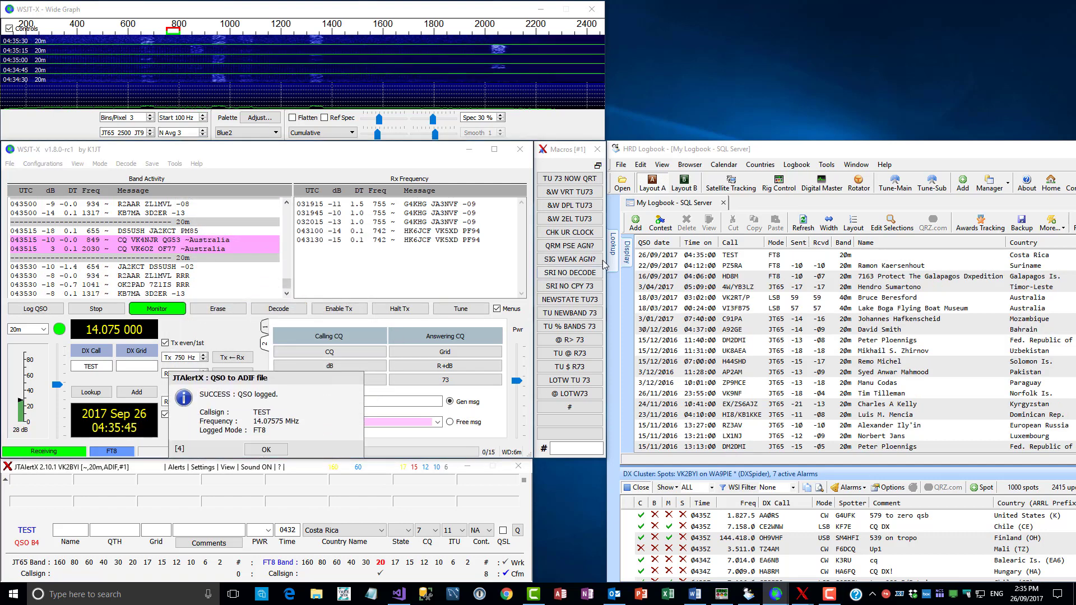
{"action": "left_click", "coordinate": [650, 256]}
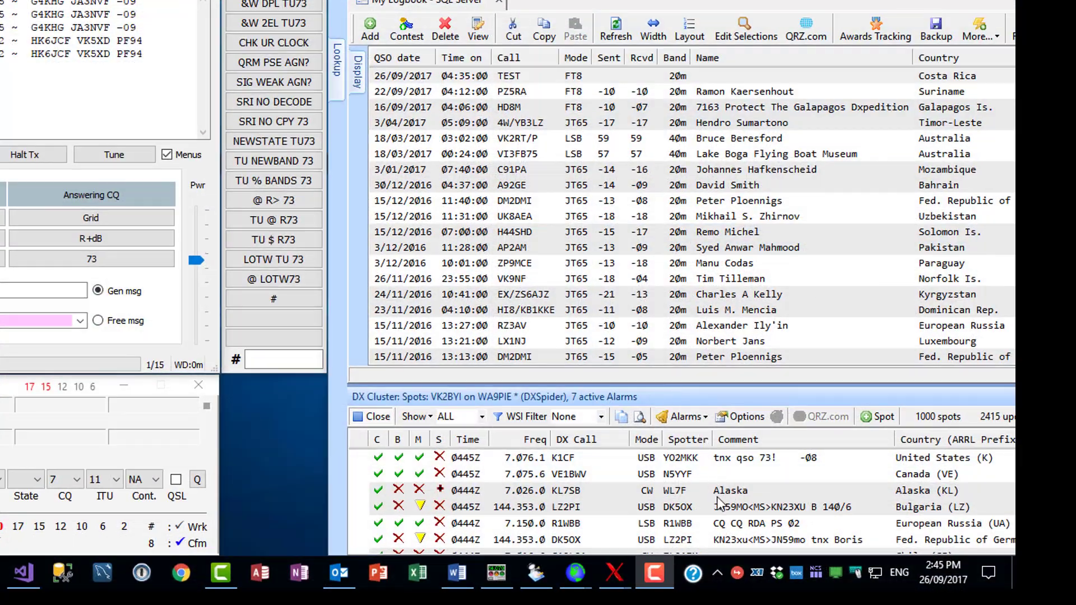
Synchronise the SQLite and HRD v6.x Logbook databases in QSO Relay, and scan all enabled wanted alerts in JTAlertX.
{"action": "right_click", "coordinate": [735, 571]}
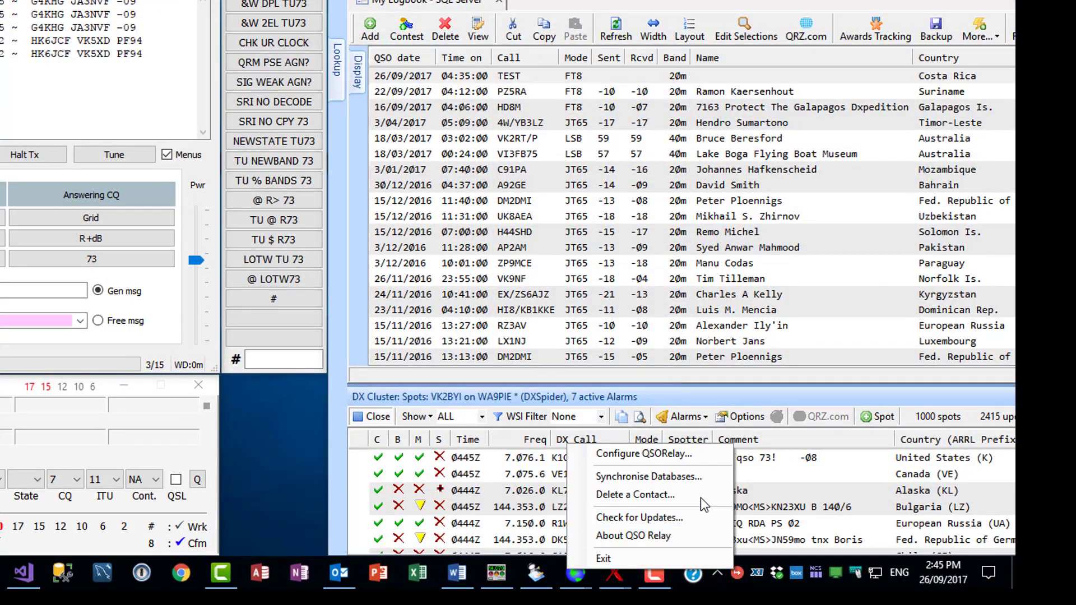
{"action": "left_click", "coordinate": [694, 476]}
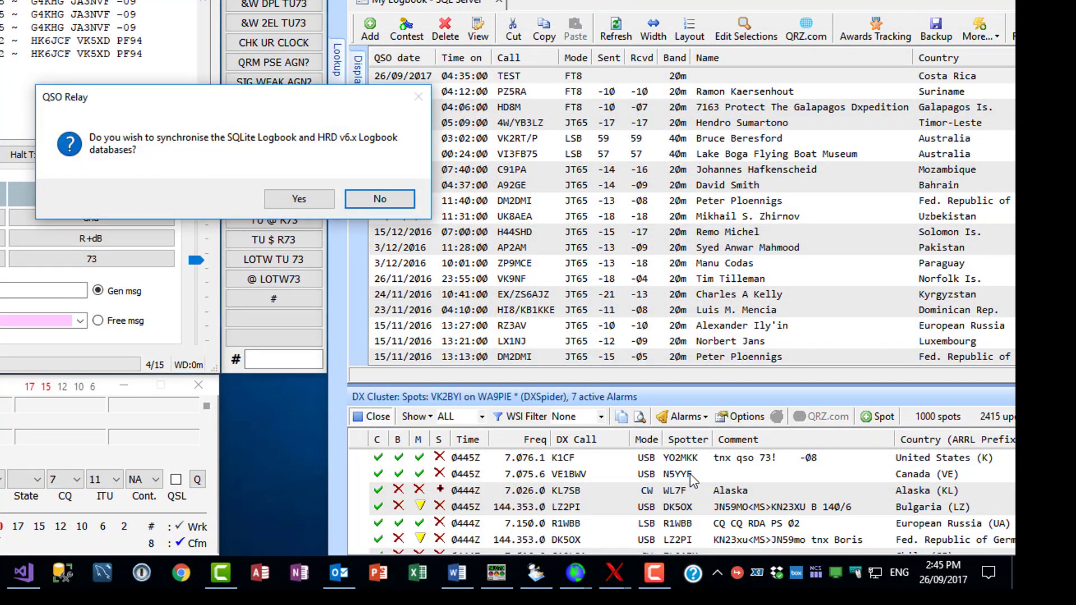
{"action": "left_click", "coordinate": [299, 201]}
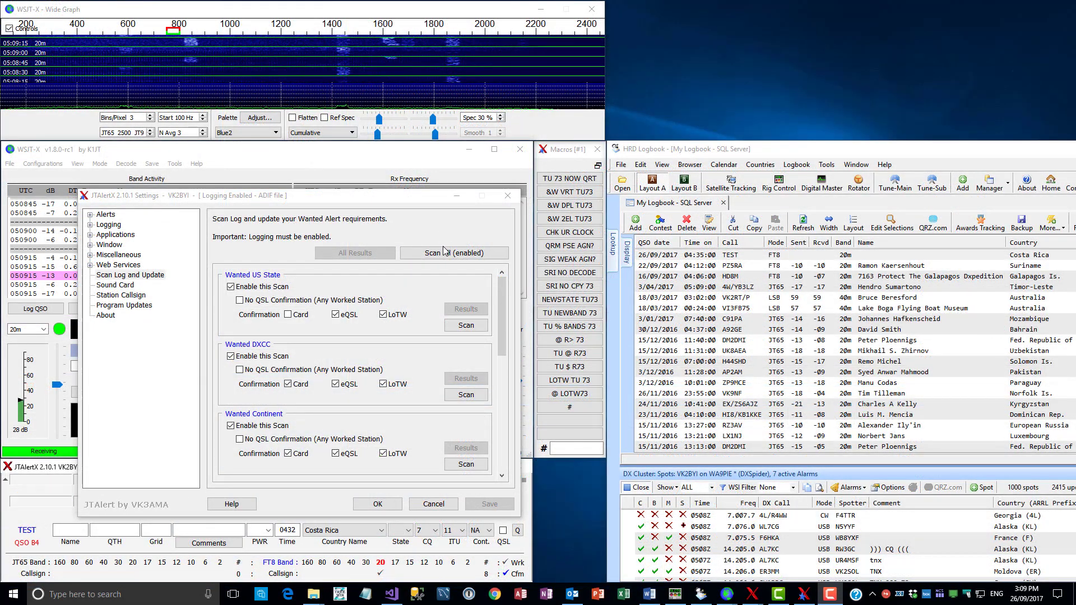
{"action": "left_click", "coordinate": [445, 254]}
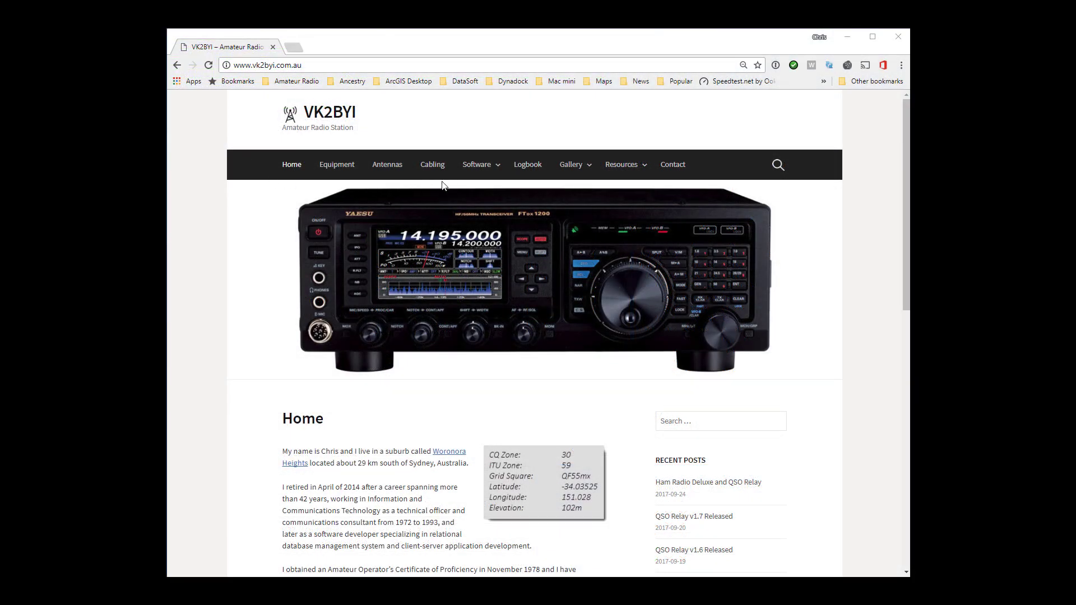
Open the QSO Relay software page on the VK2BYI website and review its data flow diagrams and download links.
{"action": "mouse_move", "coordinate": [479, 168]}
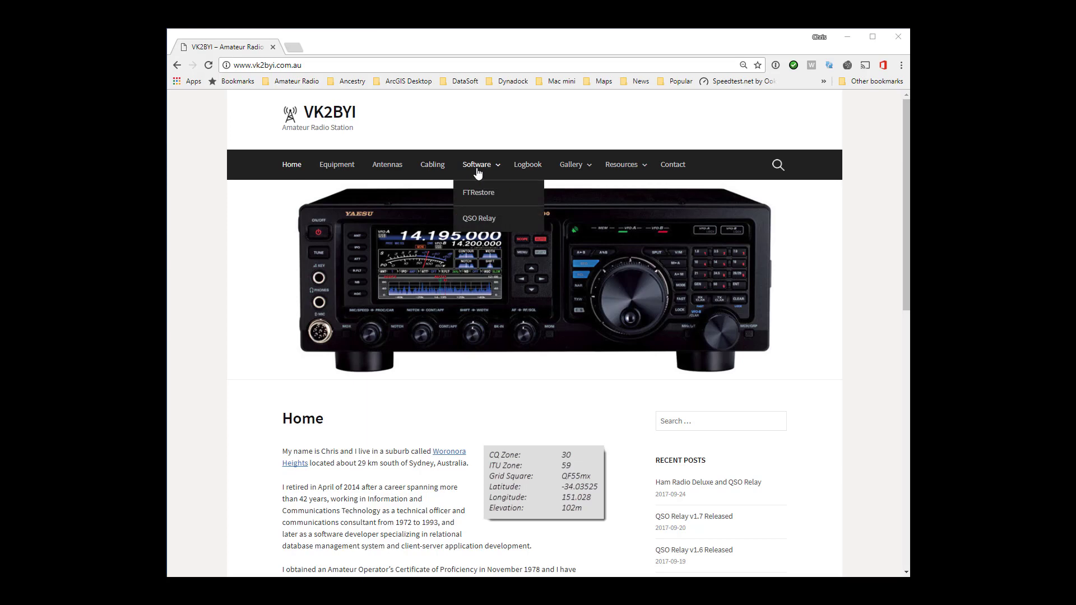
{"action": "left_click", "coordinate": [487, 220]}
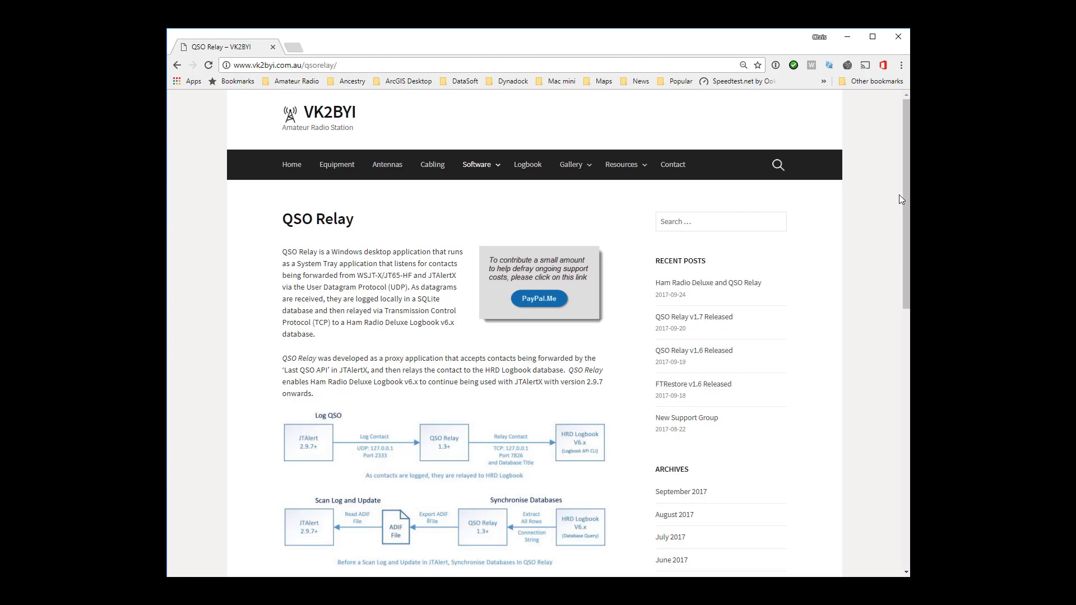
{"action": "scroll", "coordinate": [906, 202], "scroll_direction": "down", "scroll_amount": 2}
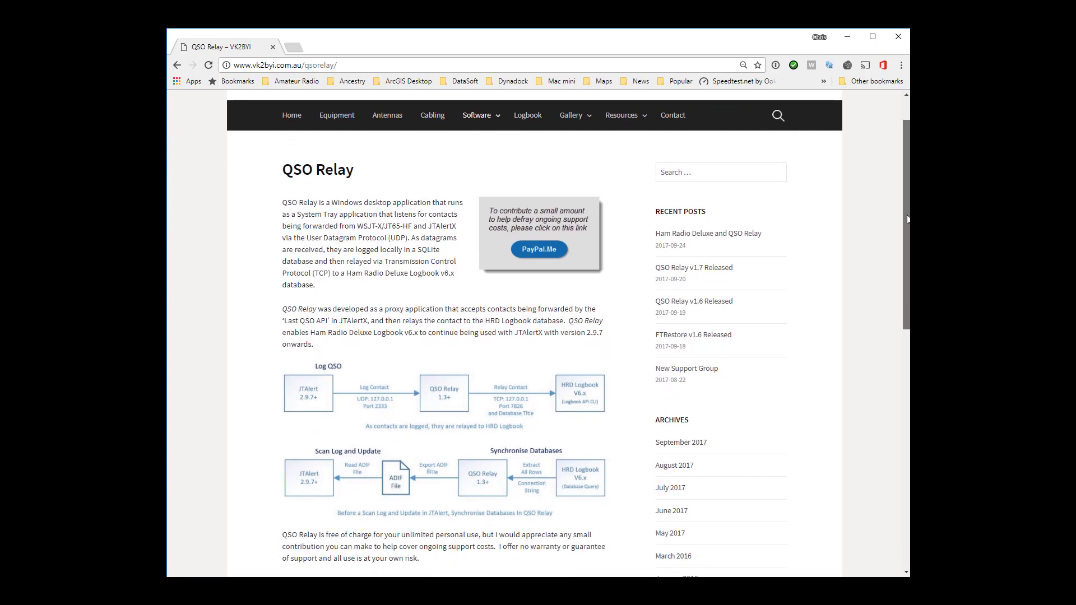
{"action": "scroll", "coordinate": [905, 218], "scroll_direction": "down", "scroll_amount": 4}
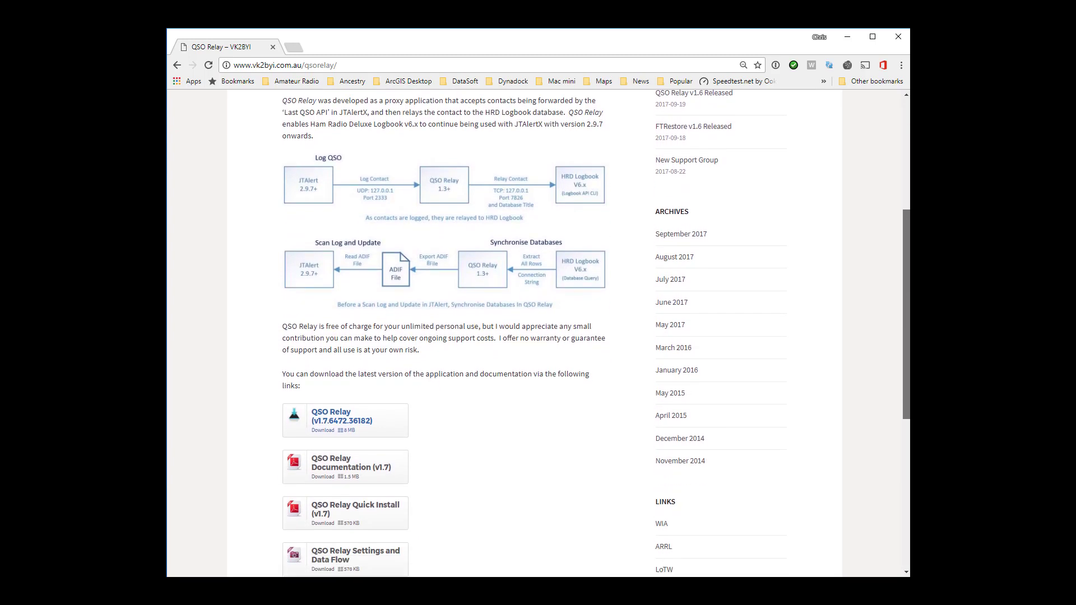
{"action": "scroll", "coordinate": [906, 218], "scroll_direction": "down", "scroll_amount": 4}
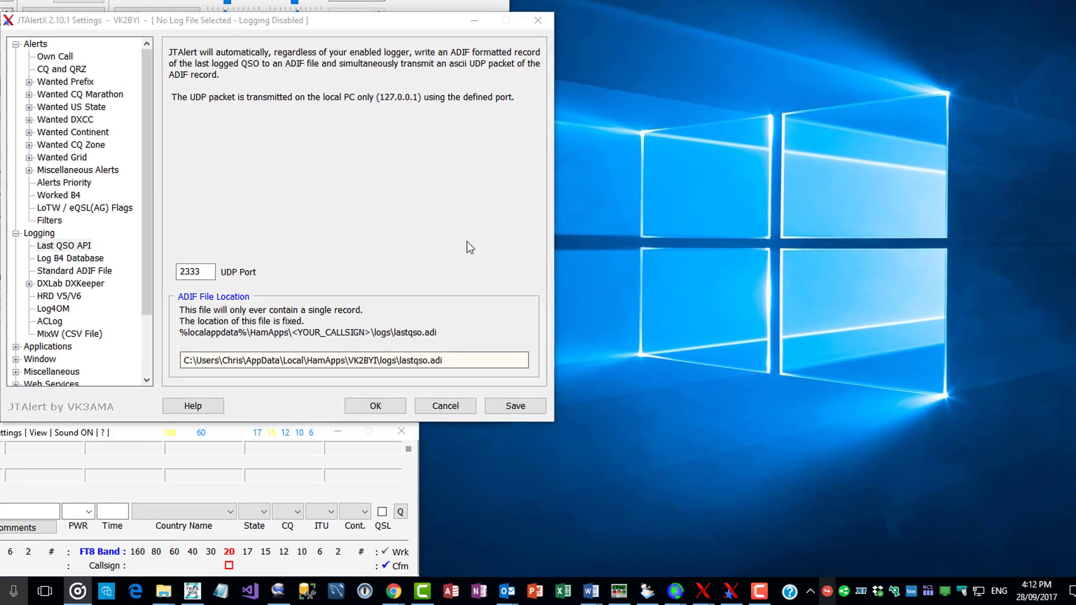
Show JTAlertX's Last QSO API settings and place QSO Relay's configuration options beside them to compare the UDP address and port.
{"action": "left_click", "coordinate": [67, 247]}
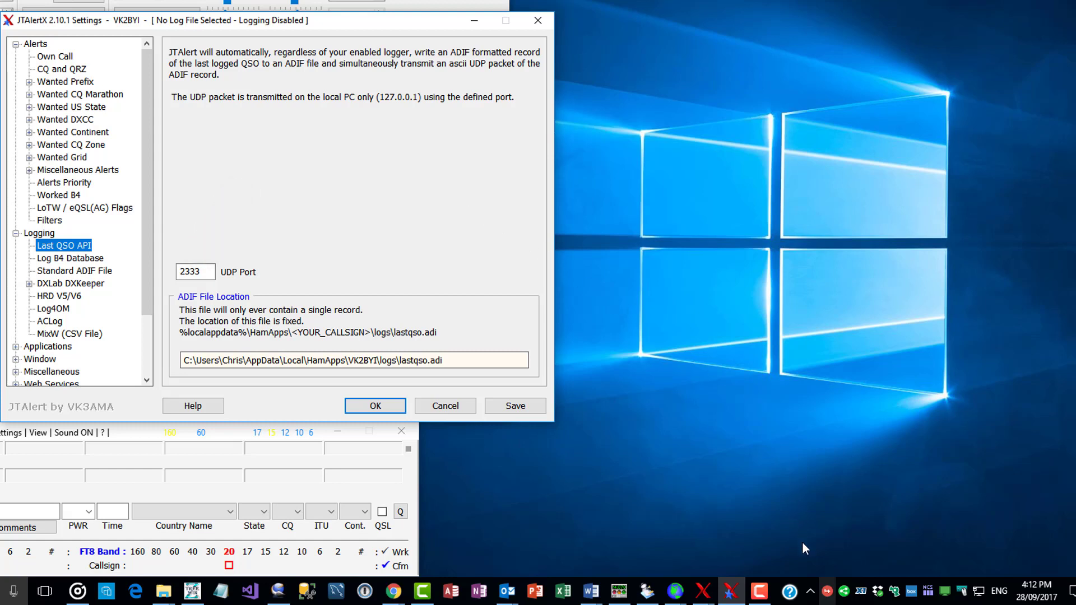
{"action": "right_click", "coordinate": [827, 591]}
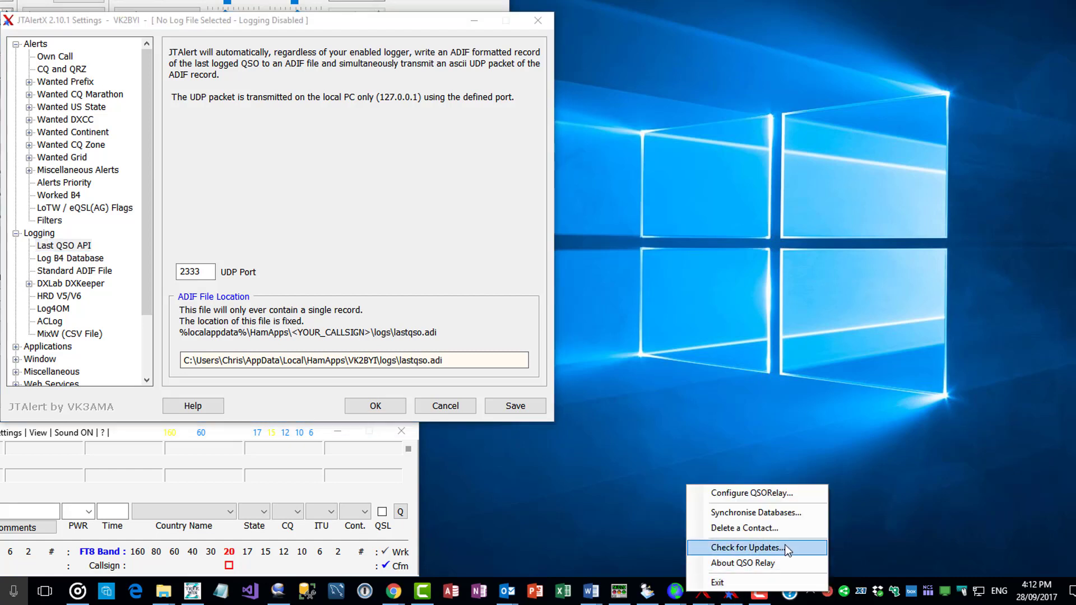
{"action": "left_click", "coordinate": [749, 494]}
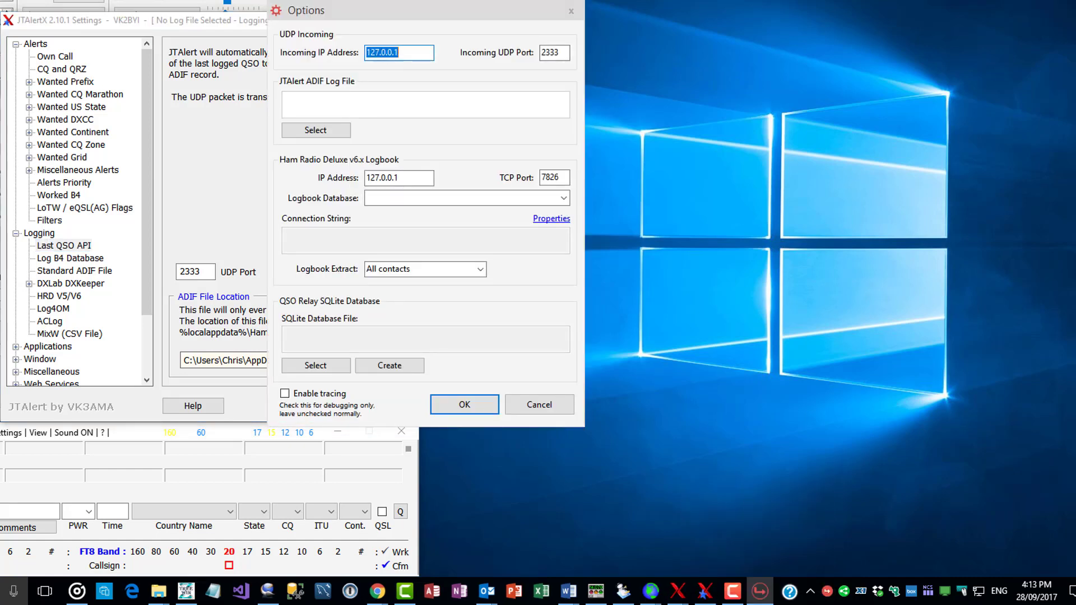
{"action": "left_click_drag", "start_coordinate": [402, 4], "coordinate": [723, 14]}
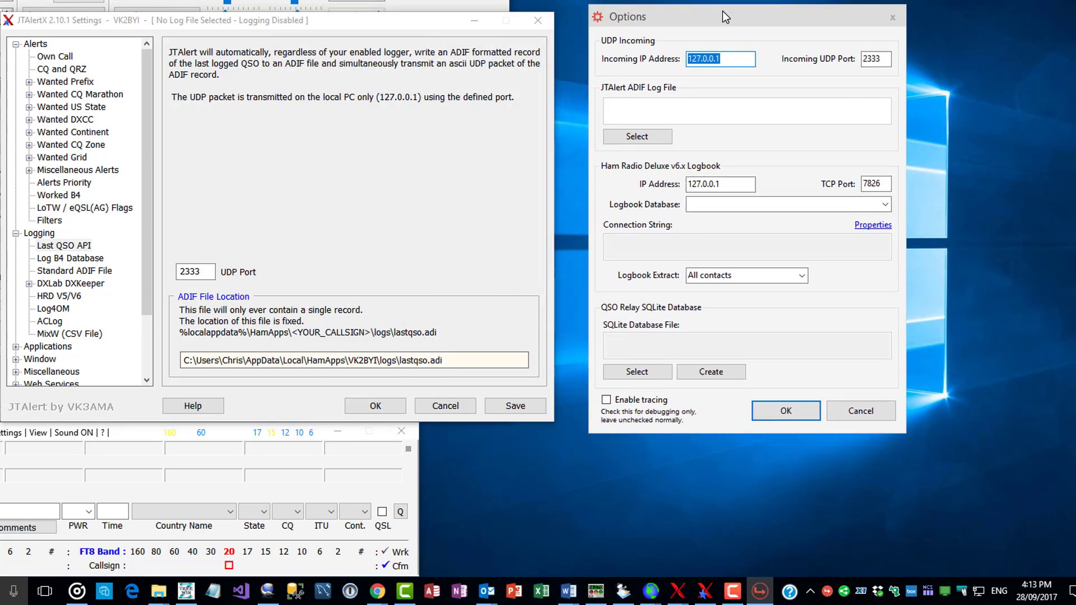
{"action": "left_click", "coordinate": [742, 59]}
Enable Standard ADIF File logging in JTAlertX and create the new log file log.adi in the JTAlertX logs folder.
{"action": "left_click", "coordinate": [68, 274]}
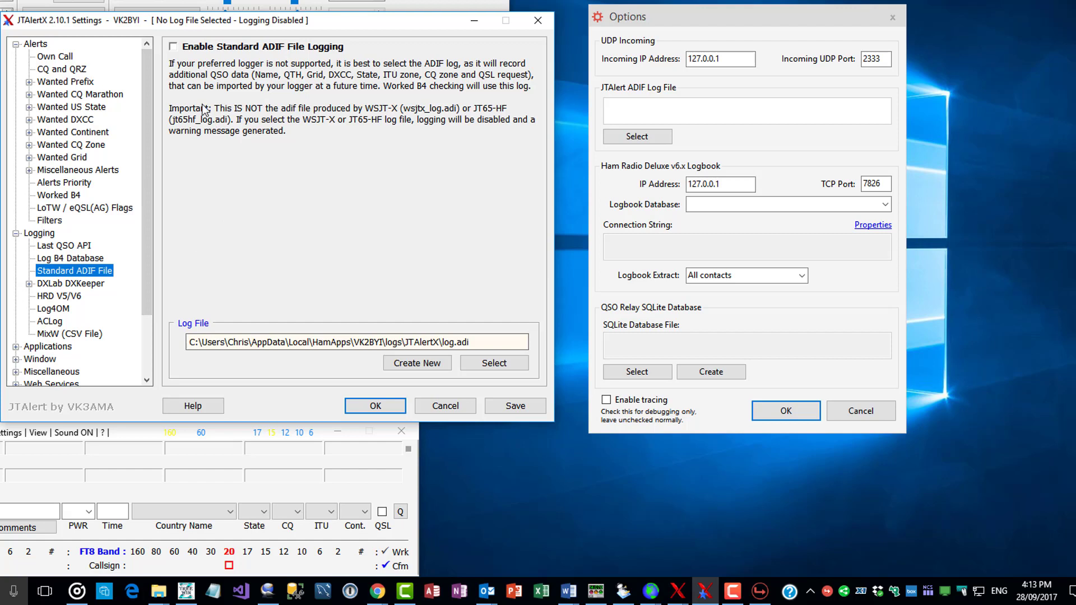
{"action": "left_click", "coordinate": [175, 46]}
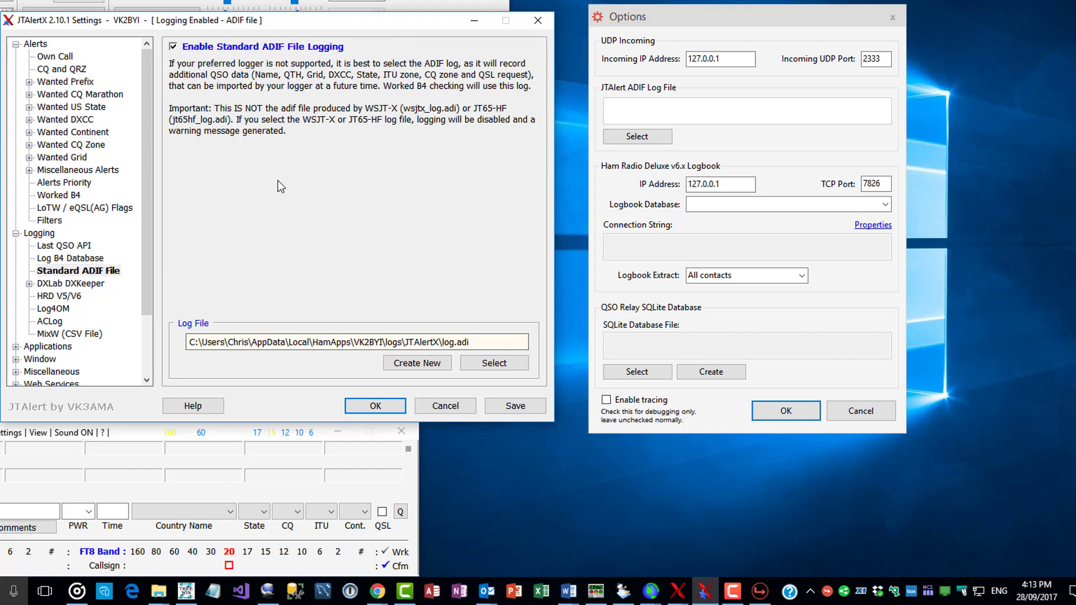
{"action": "left_click", "coordinate": [419, 359]}
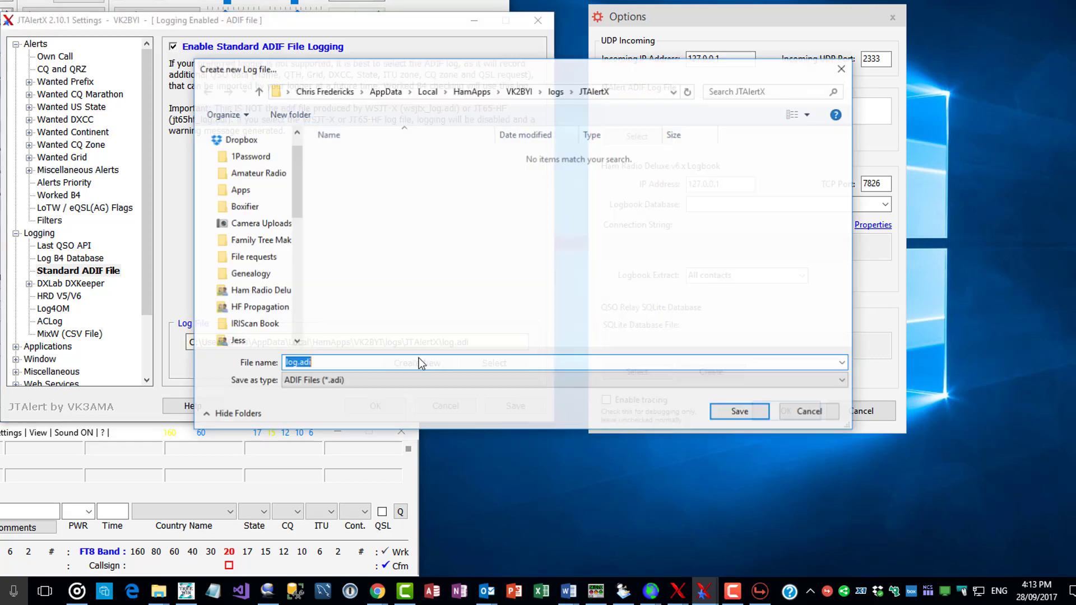
{"action": "left_click", "coordinate": [737, 412]}
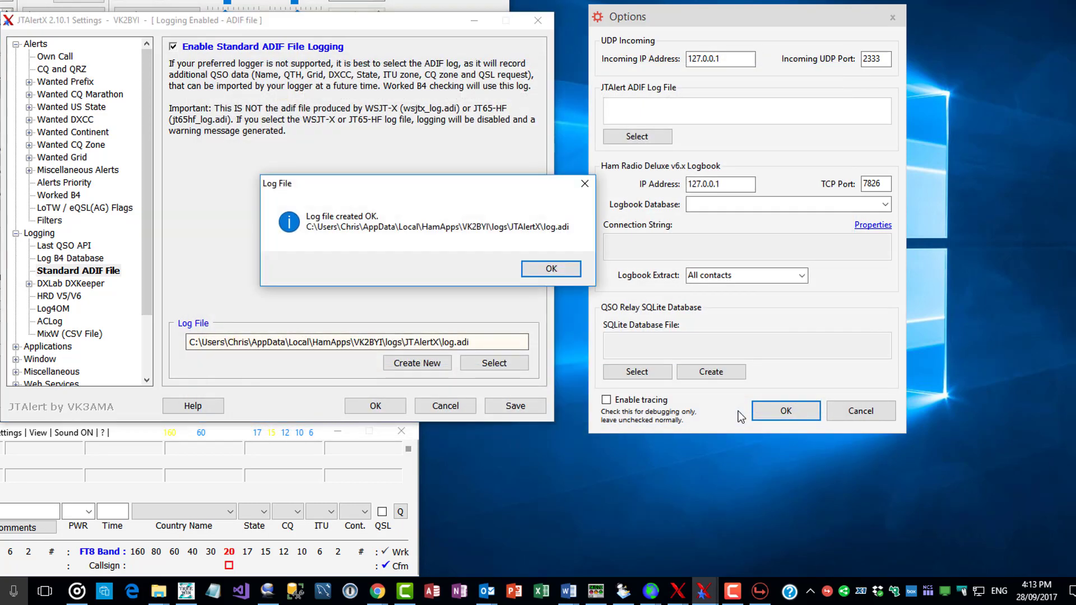
{"action": "left_click", "coordinate": [551, 269]}
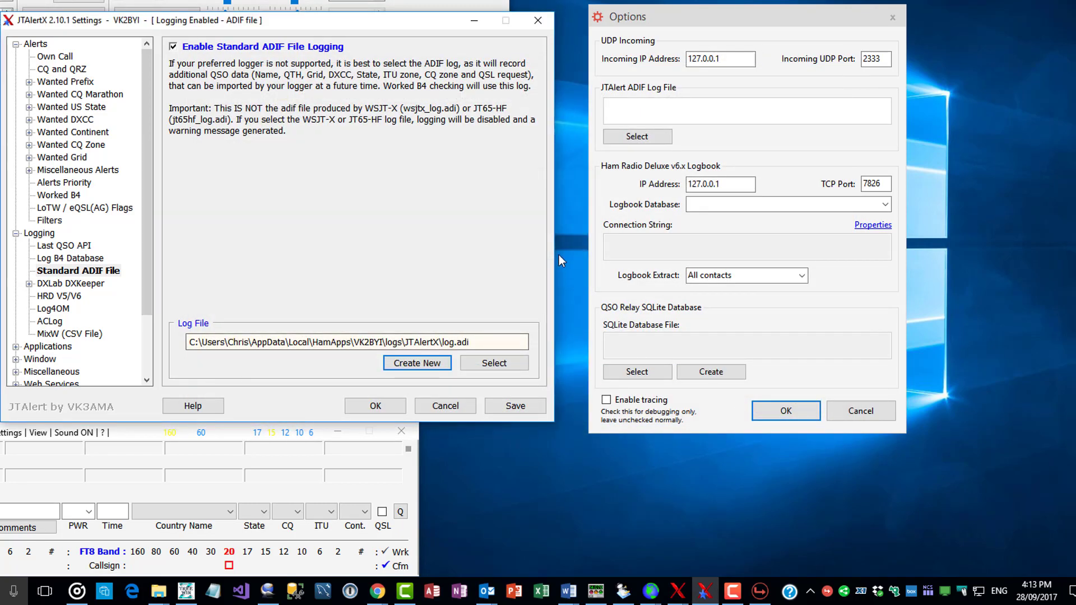
Set QSO Relay's JTAlert ADIF log file to log.adi from the JTAlertX logs folder.
{"action": "left_click", "coordinate": [640, 140]}
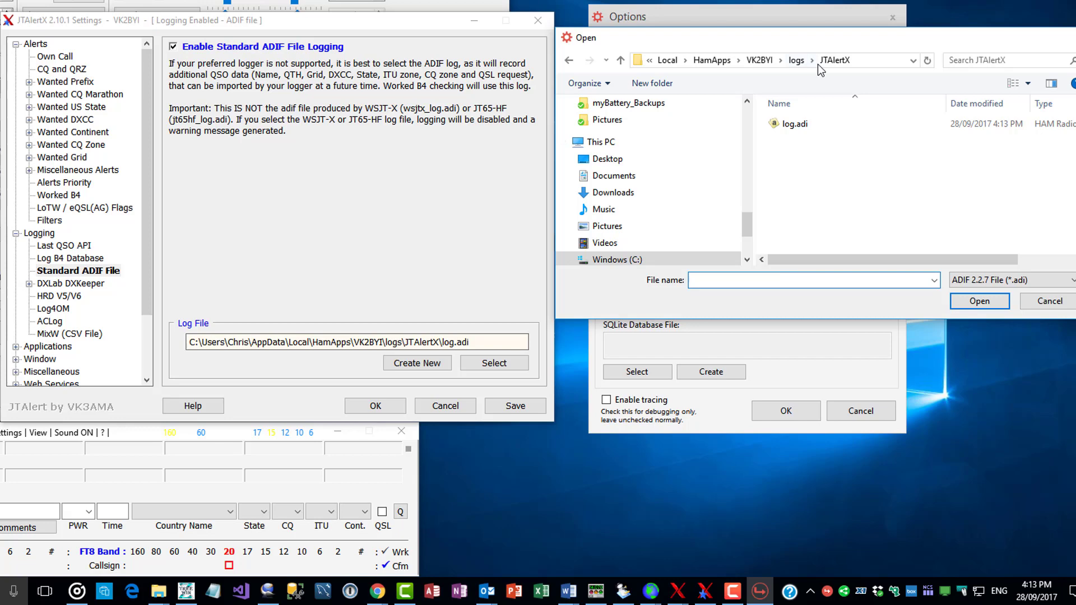
{"action": "left_click", "coordinate": [804, 125]}
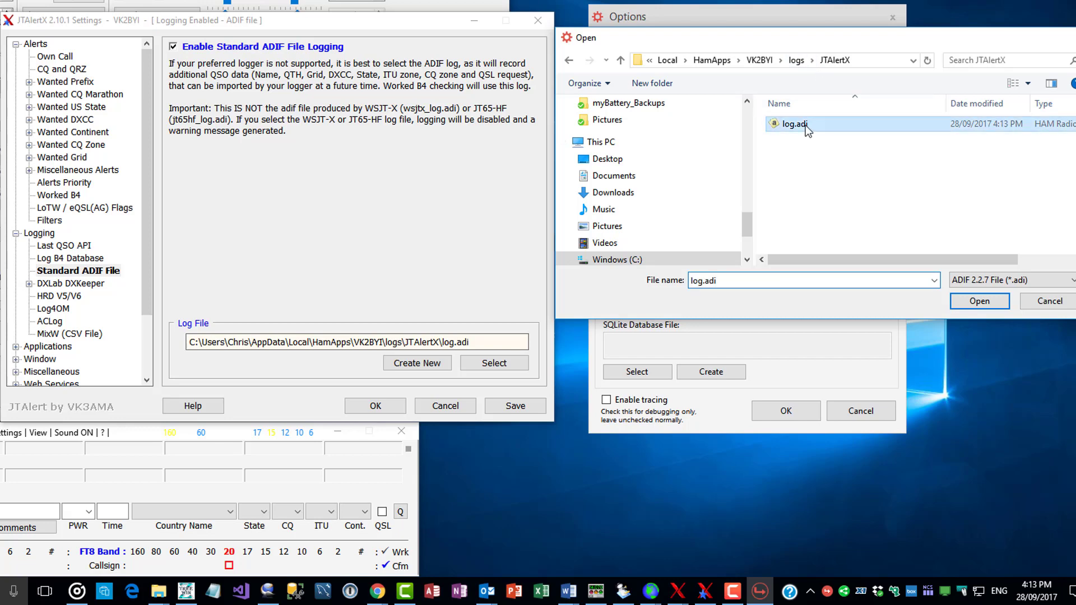
{"action": "left_click", "coordinate": [976, 304]}
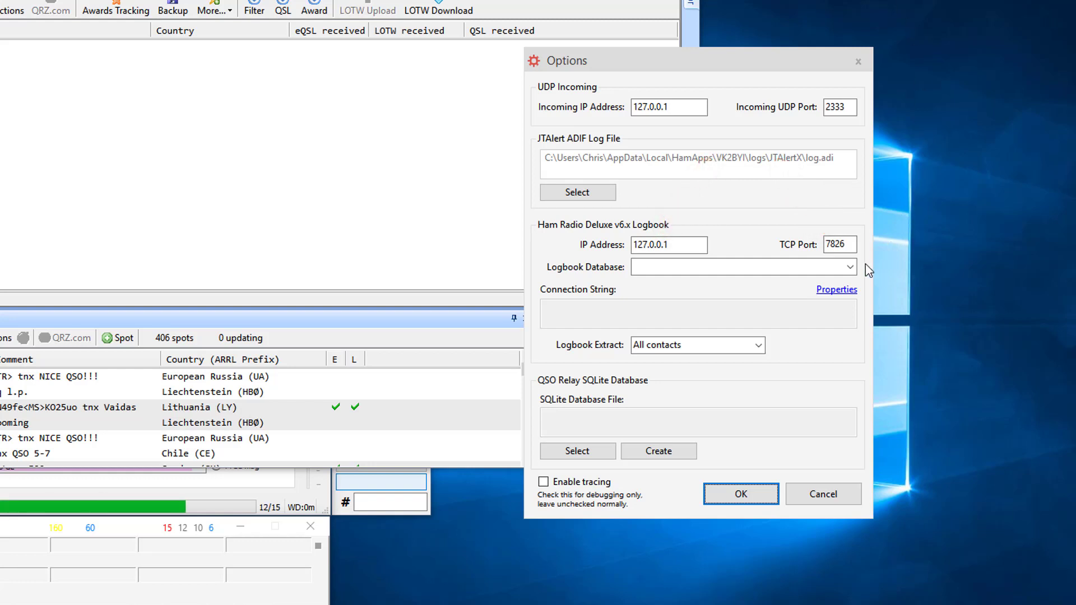
Set the HRD logbook database to My Logbook and its connection to Microsoft Access with HRD My Logbook.mdb as data source.
{"action": "left_click", "coordinate": [849, 267]}
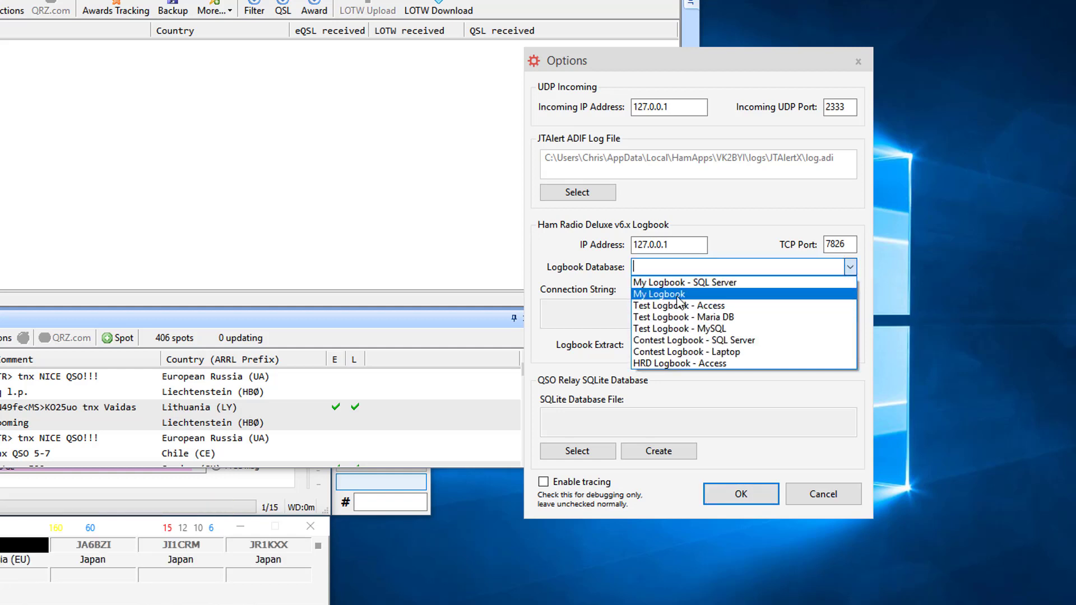
{"action": "left_click", "coordinate": [677, 297]}
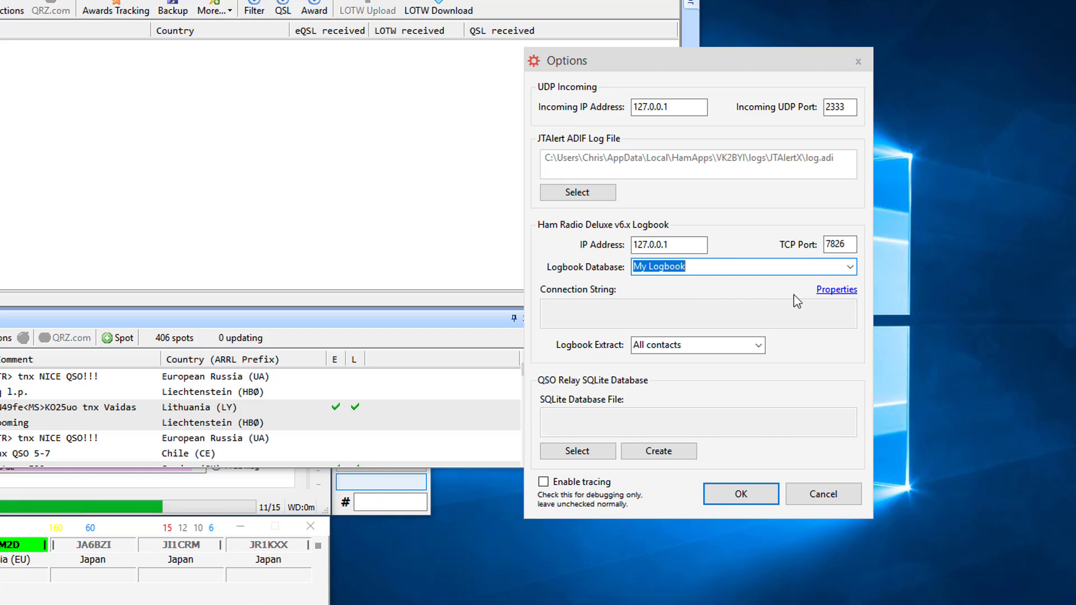
{"action": "left_click", "coordinate": [825, 290]}
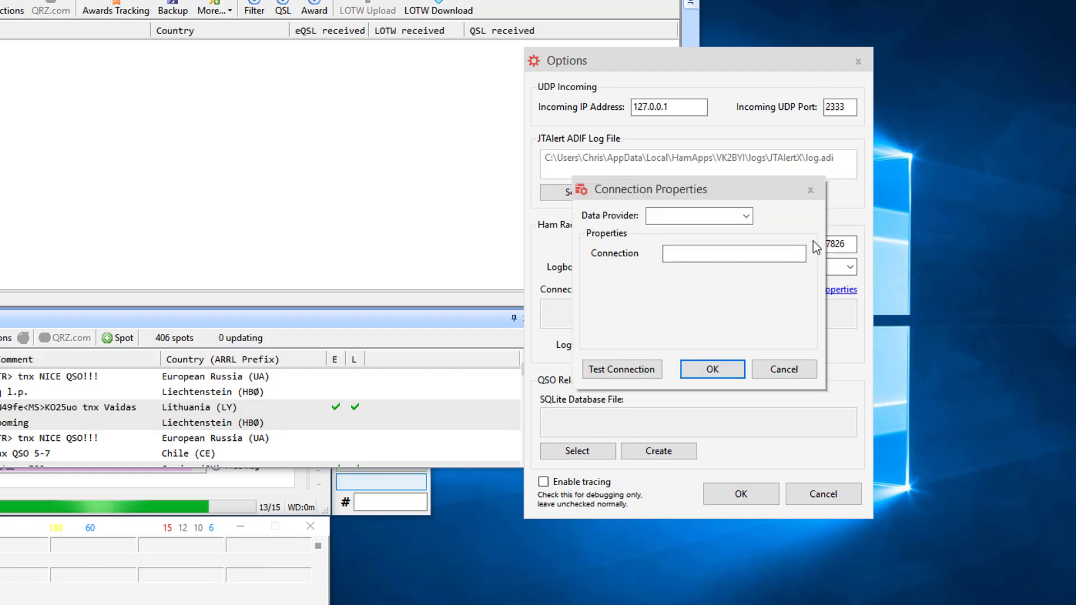
{"action": "left_click", "coordinate": [753, 215]}
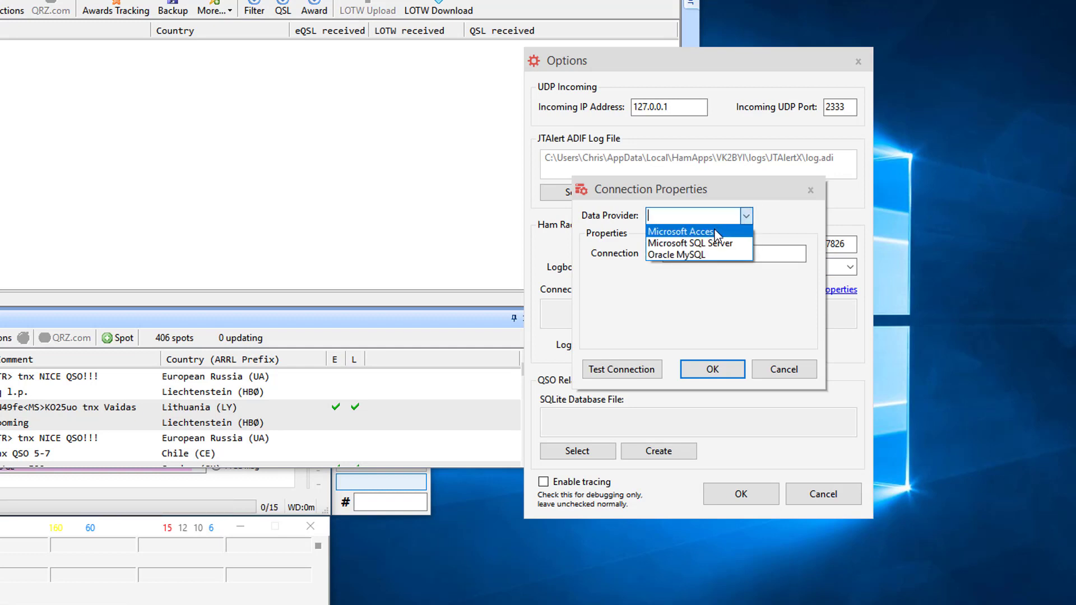
{"action": "left_click", "coordinate": [717, 232]}
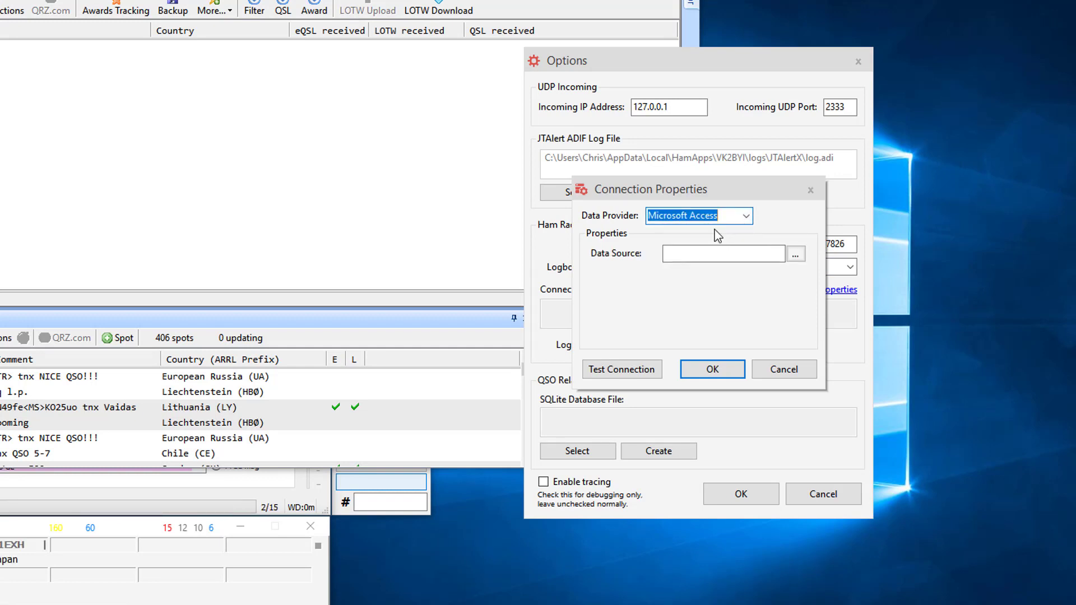
{"action": "left_click", "coordinate": [795, 254]}
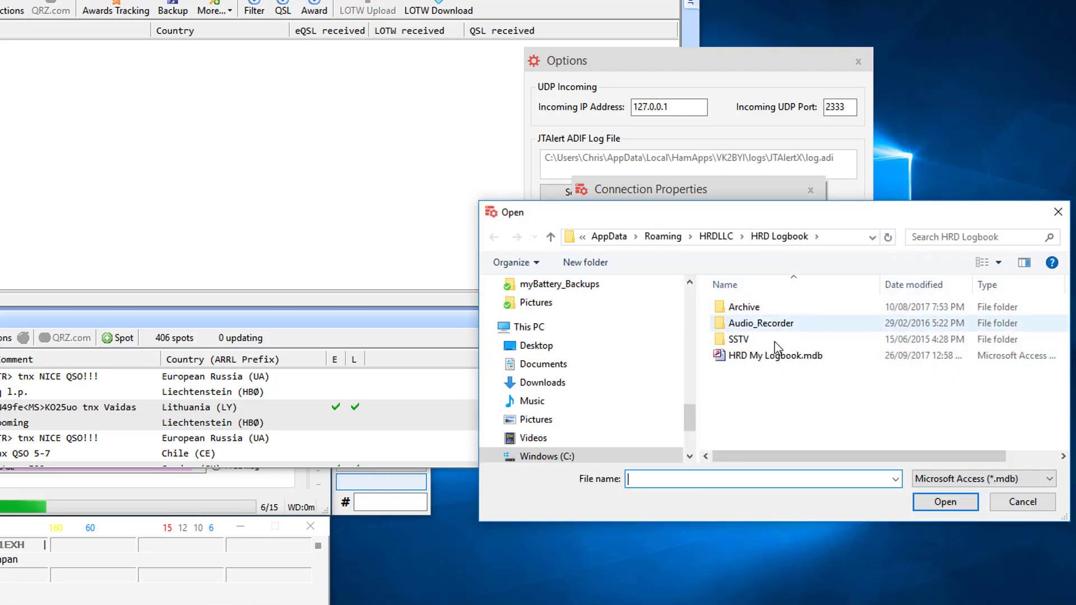
{"action": "left_click", "coordinate": [775, 357]}
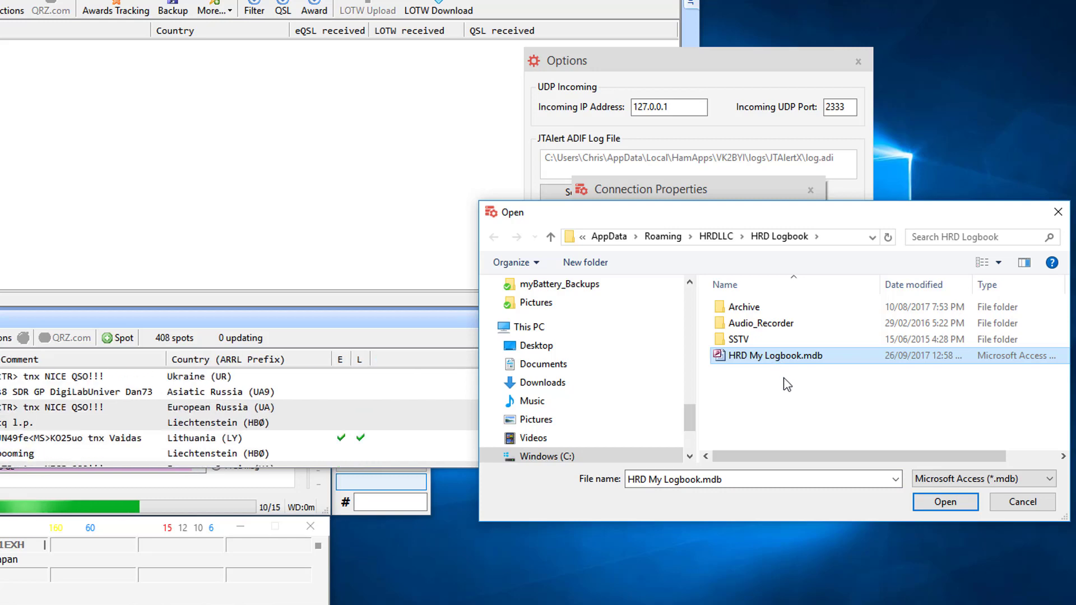
{"action": "left_click", "coordinate": [935, 500]}
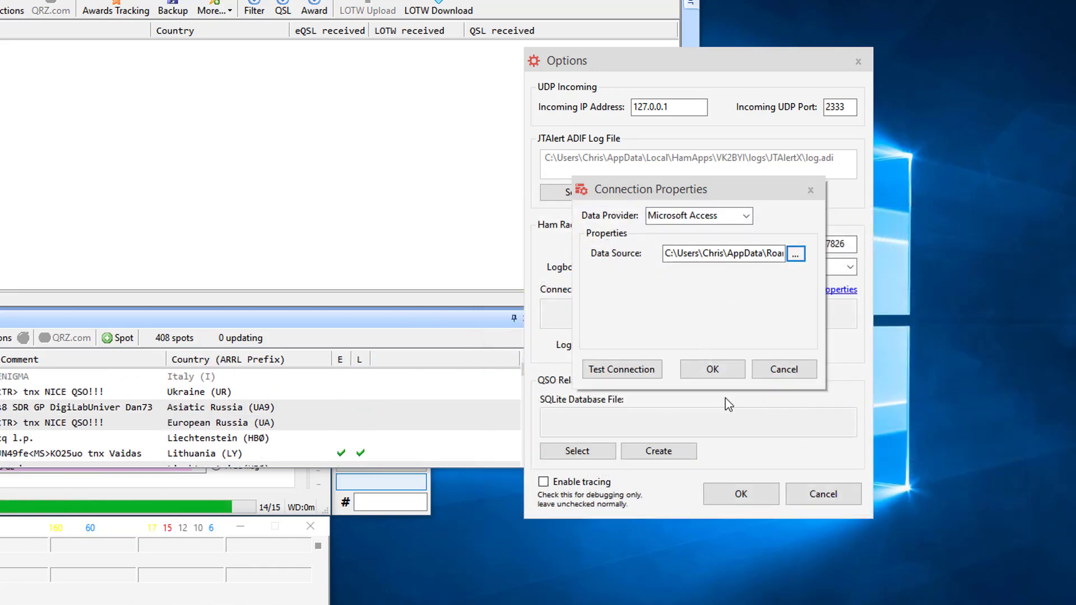
{"action": "left_click", "coordinate": [712, 370]}
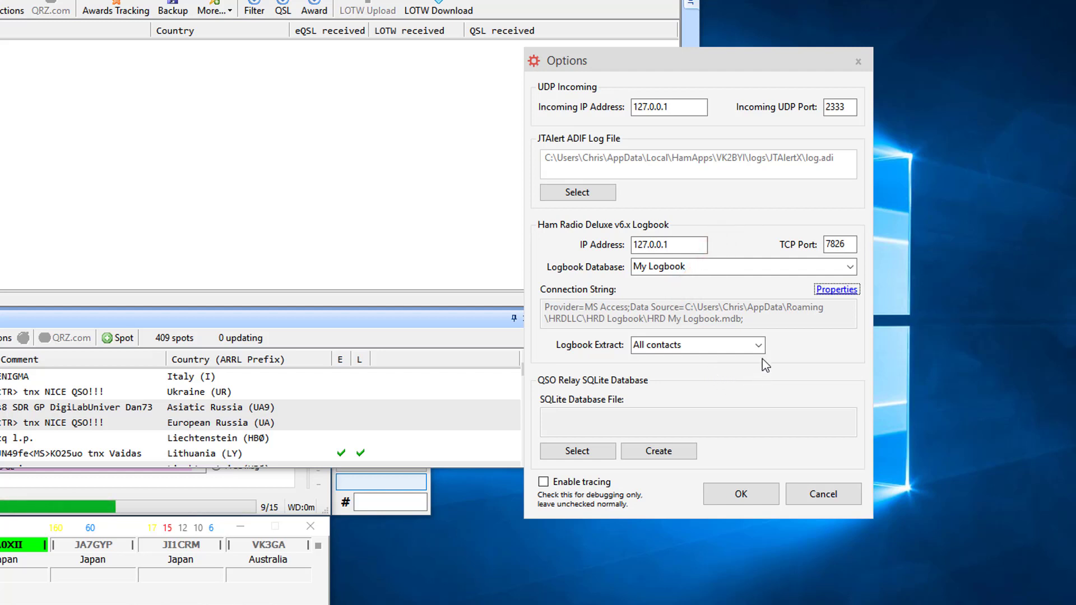
Set the logbook extract to All contacts, create the SQLite database My Logbook in the QSORelay folder, and accept the options.
{"action": "left_click", "coordinate": [760, 343]}
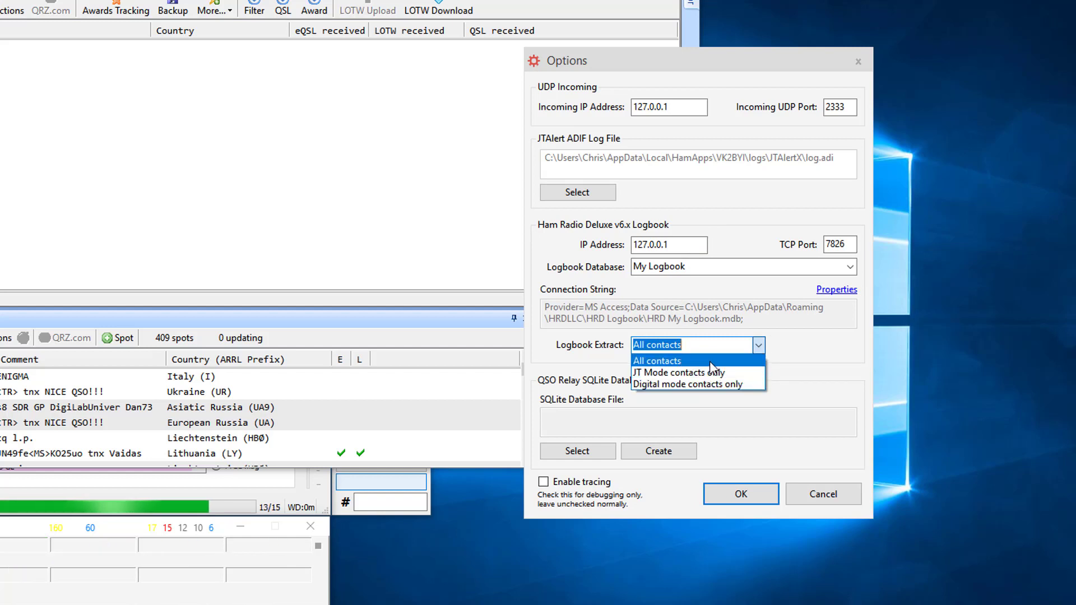
{"action": "left_click", "coordinate": [710, 362]}
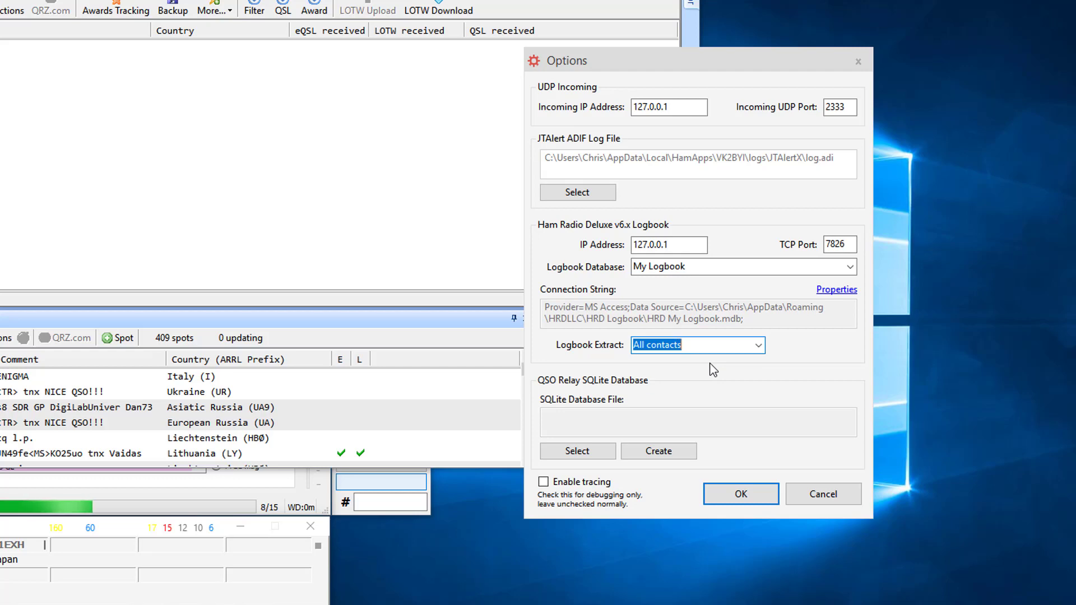
{"action": "left_click", "coordinate": [678, 448]}
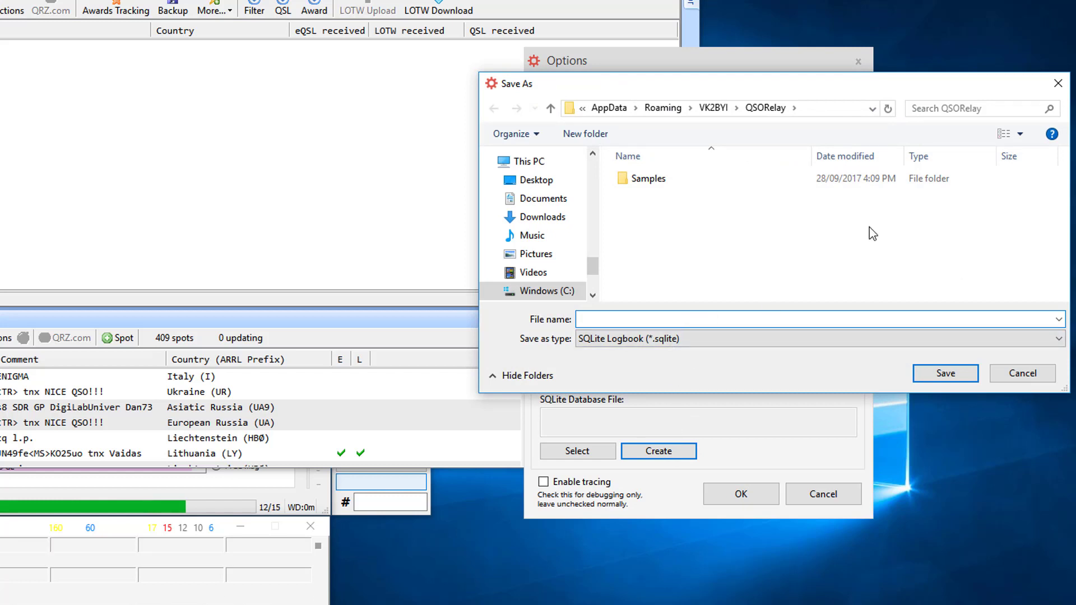
{"action": "type", "text": "My "}
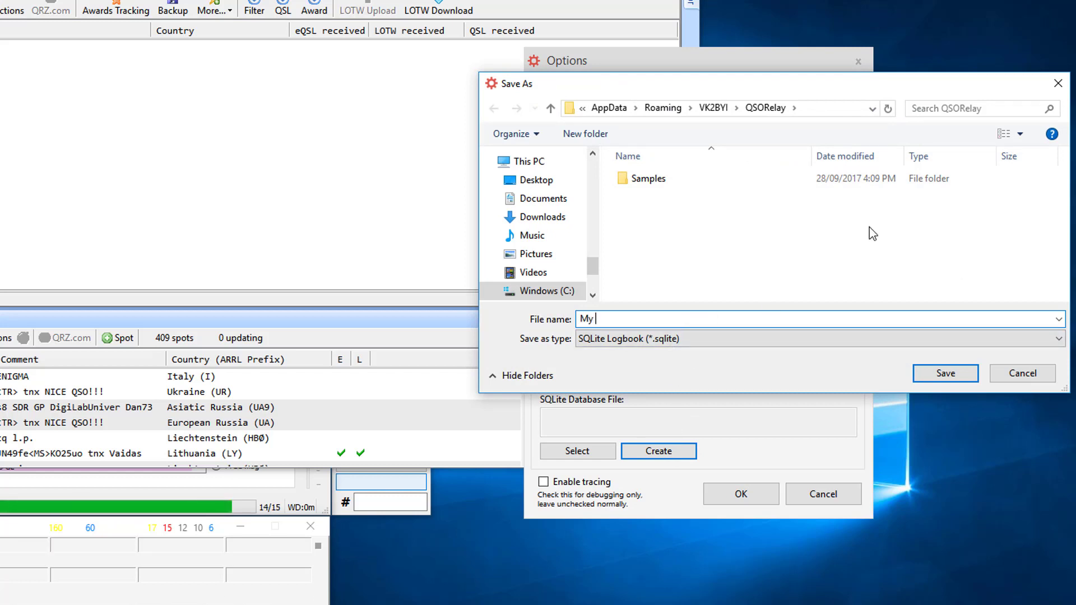
{"action": "type", "text": "Logbook"}
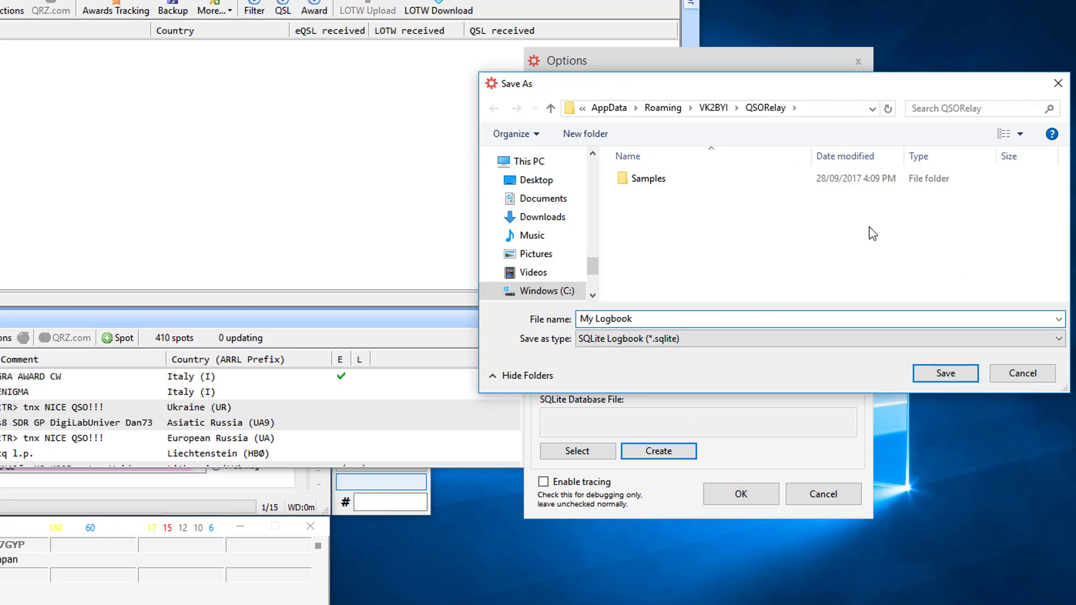
{"action": "left_click", "coordinate": [960, 370]}
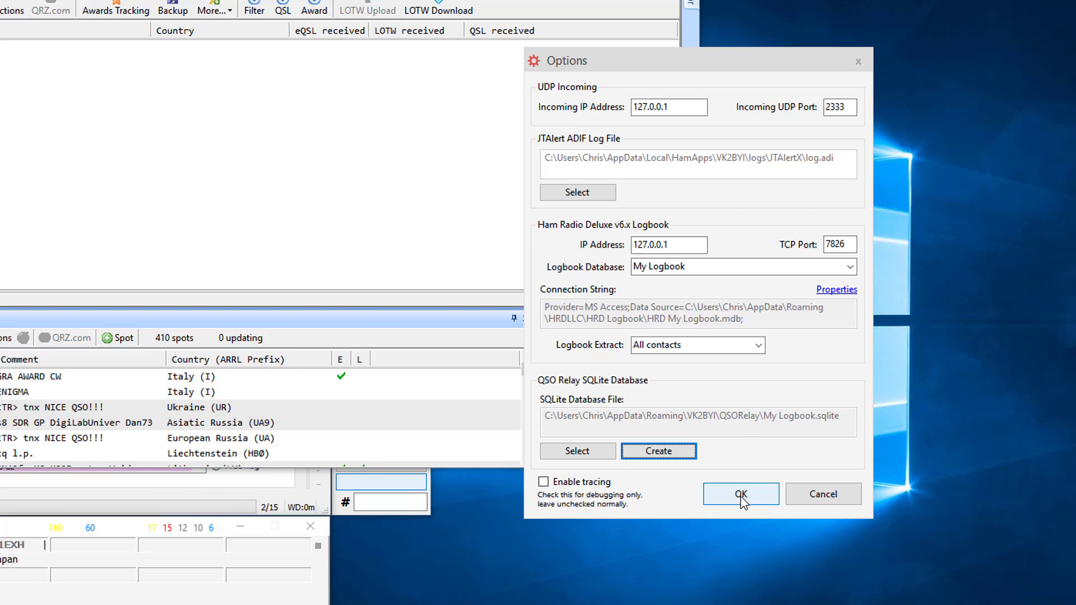
{"action": "left_click", "coordinate": [741, 494]}
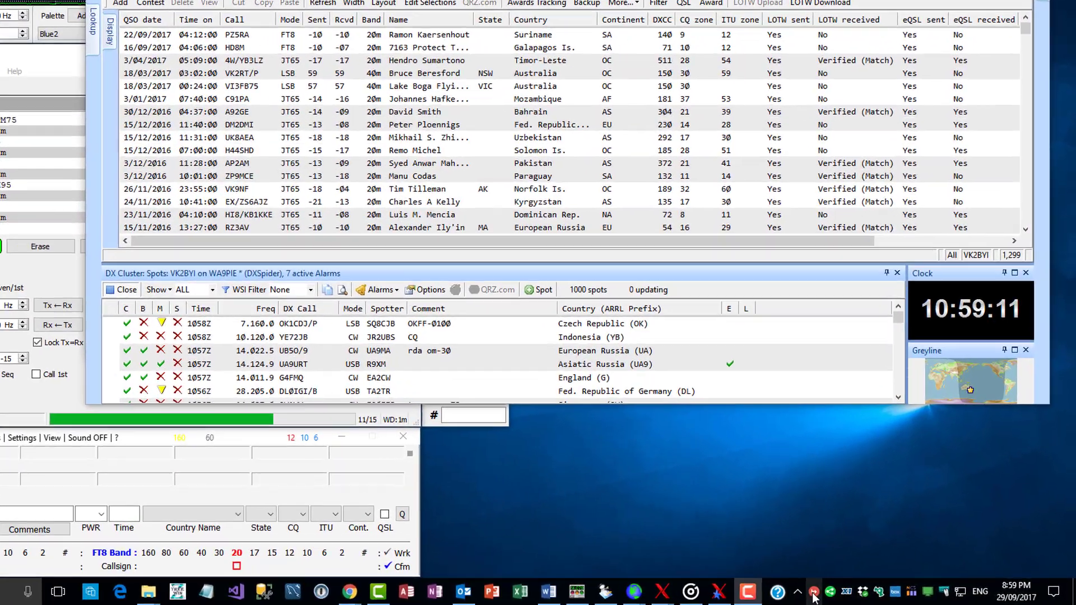
Synchronise QSO Relay's SQLite logbook with the HRD v6.x Logbook database.
{"action": "right_click", "coordinate": [813, 596]}
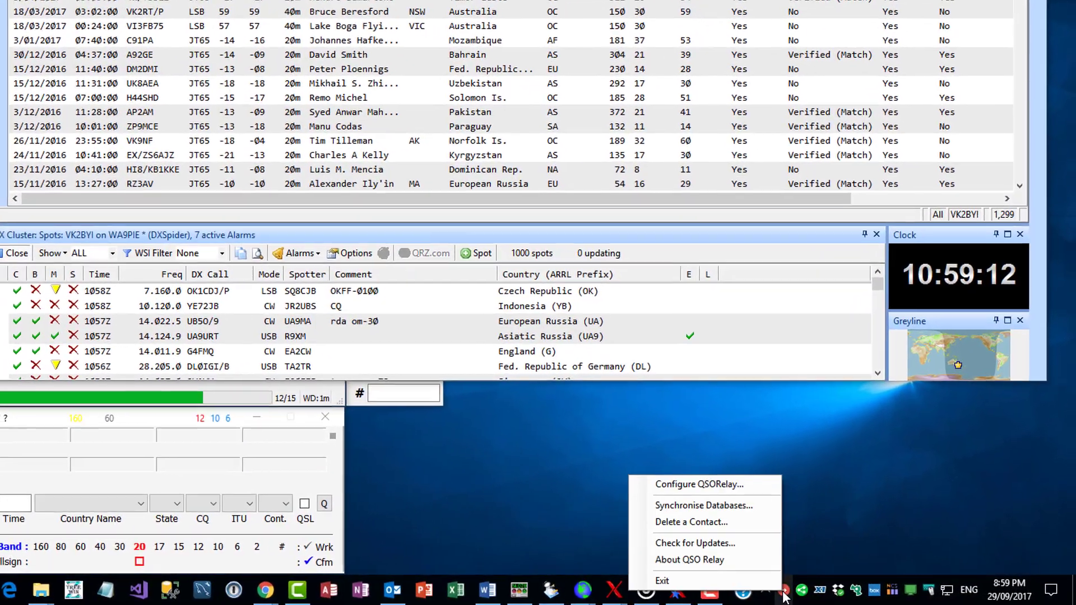
{"action": "left_click", "coordinate": [774, 518]}
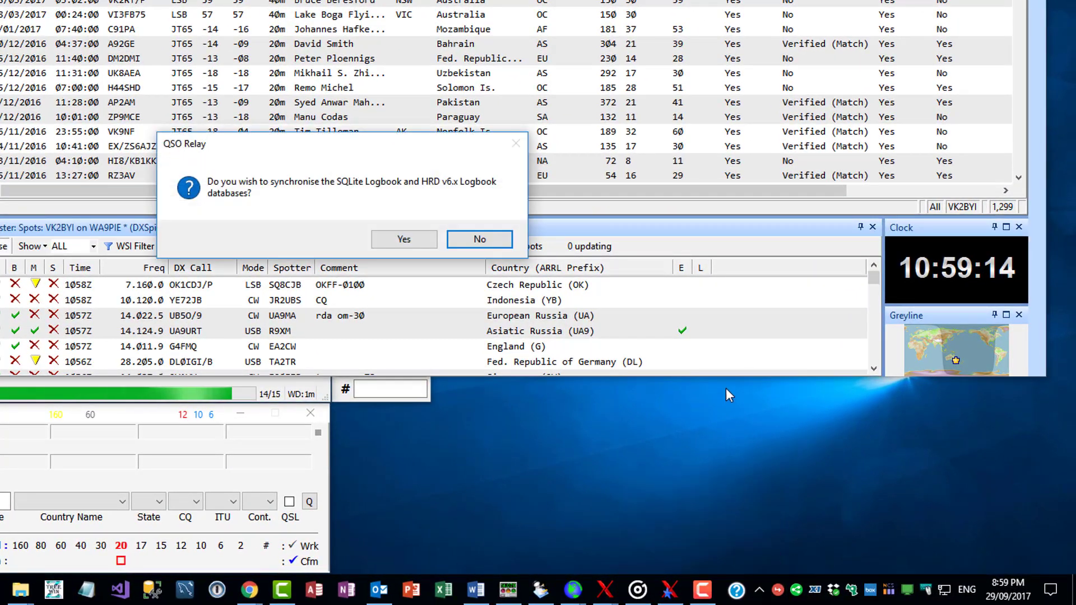
{"action": "left_click", "coordinate": [392, 241]}
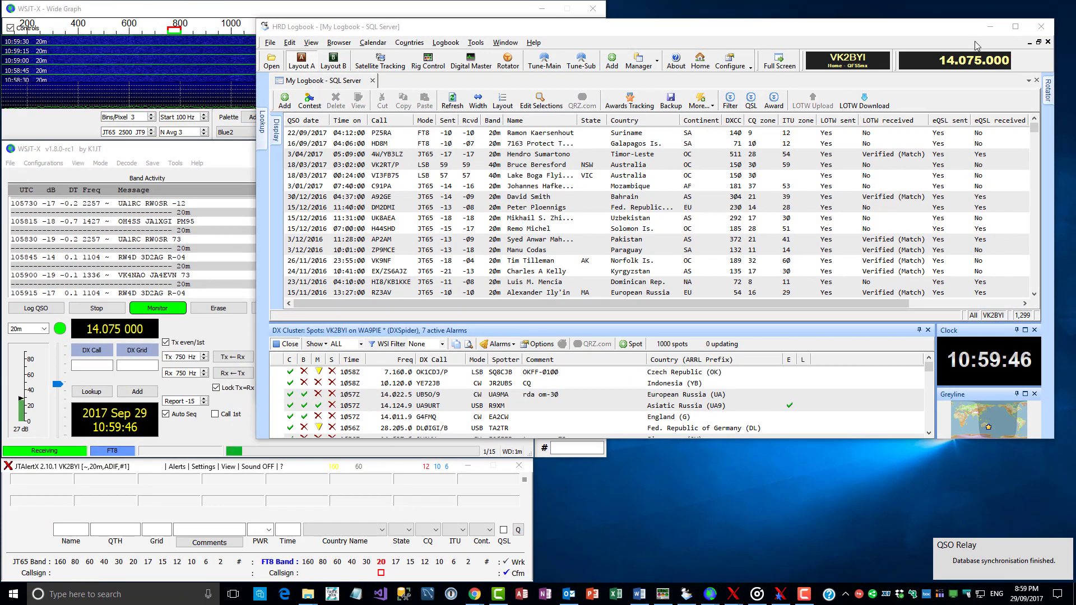
Minimise HRD Logbook and run Scan All from JTAlertX's Scan Log and Update settings.
{"action": "left_click", "coordinate": [991, 28]}
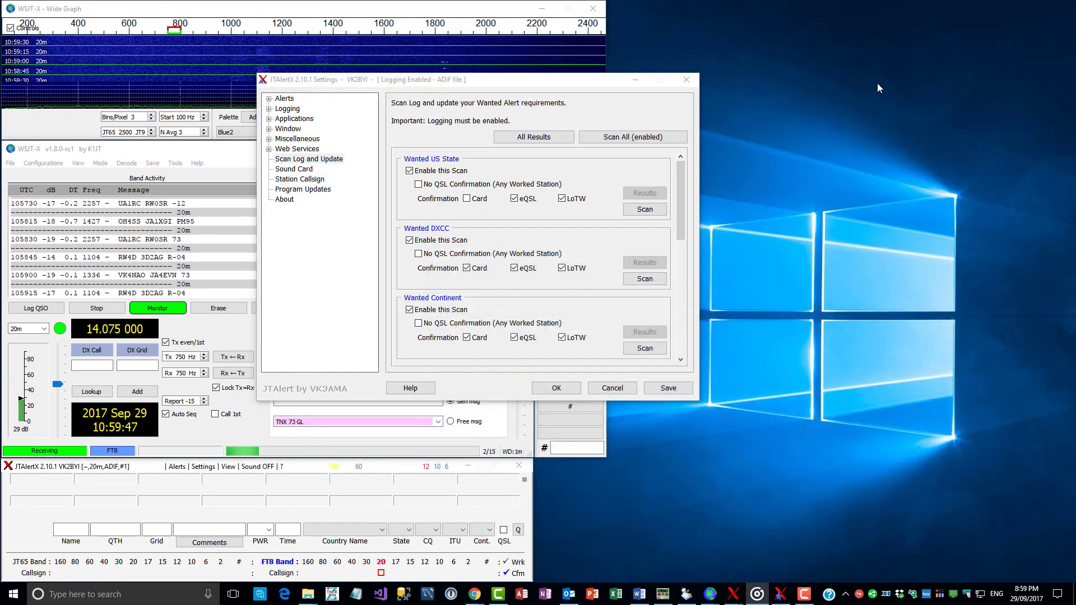
{"action": "left_click", "coordinate": [647, 140]}
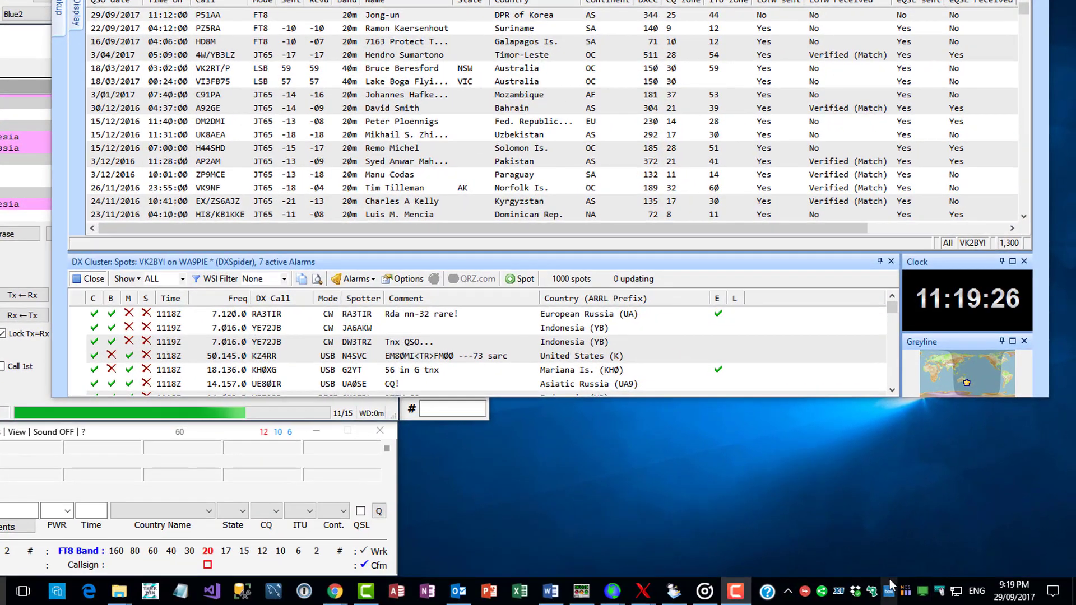
Delete the P51AA contact of 29/09/2017 from QSO Relay's database and close the contact deletion window.
{"action": "right_click", "coordinate": [806, 594]}
{"action": "left_click", "coordinate": [723, 464]}
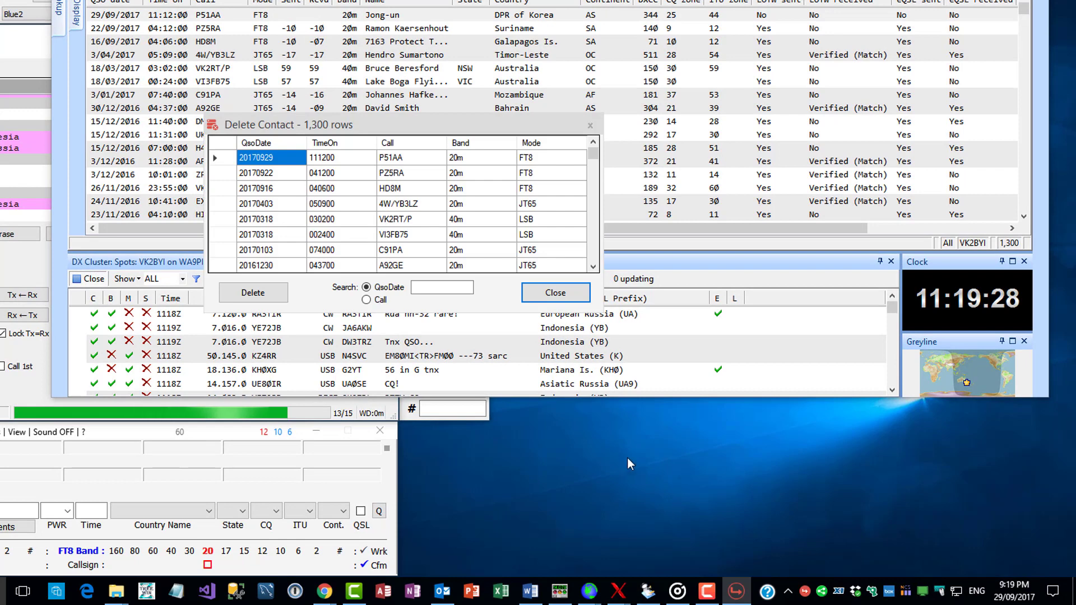
{"action": "left_click", "coordinate": [246, 293]}
{"action": "left_click", "coordinate": [446, 272]}
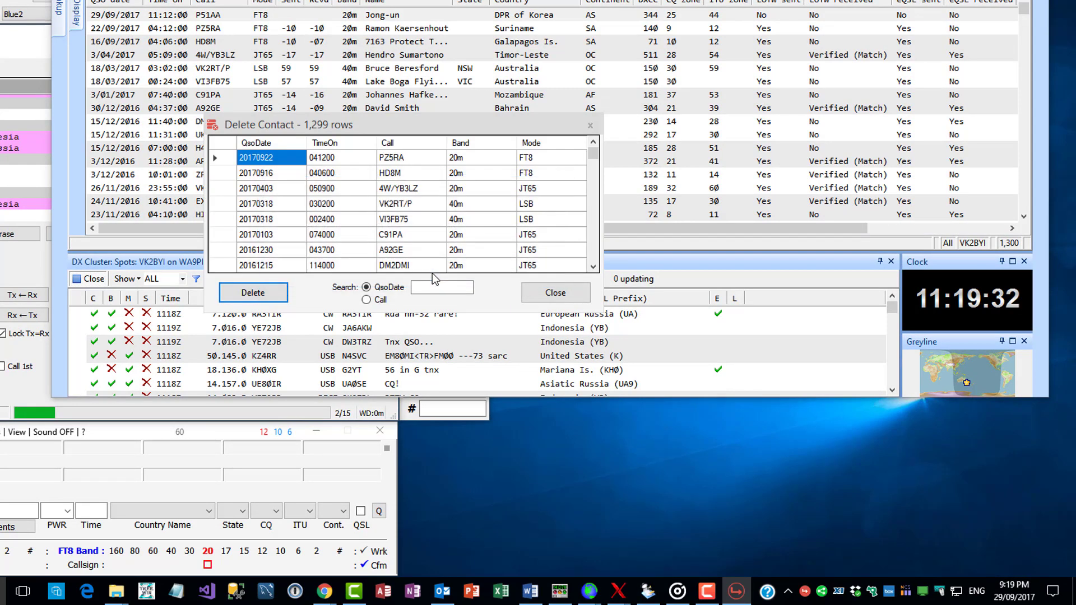
{"action": "left_click", "coordinate": [552, 292]}
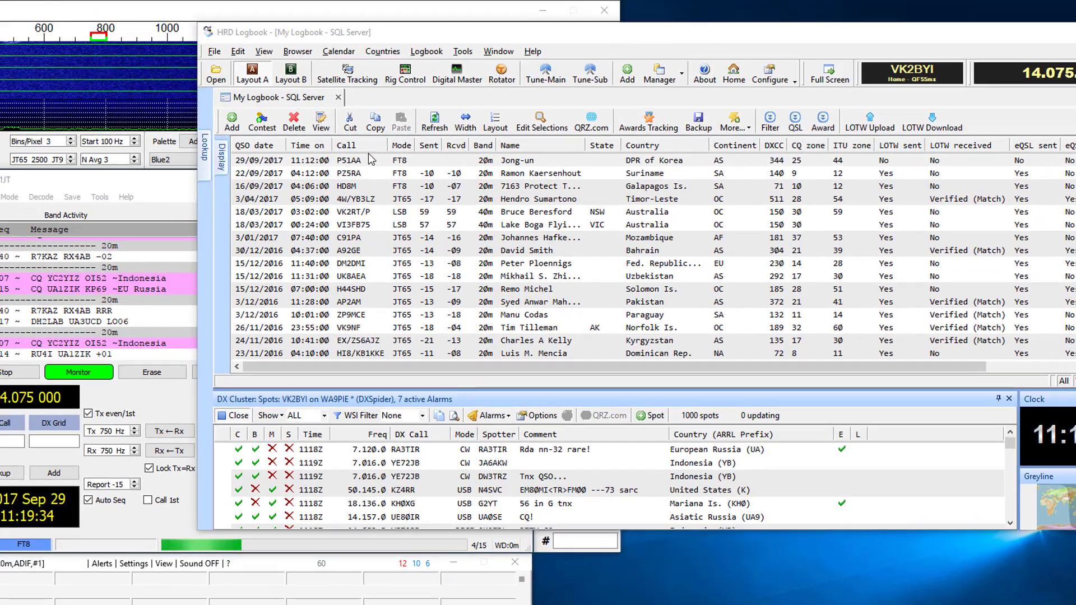
Delete the same P51AA contact from My Logbook in HRD Logbook and confirm the deletion.
{"action": "left_click", "coordinate": [230, 21]}
{"action": "left_click", "coordinate": [289, 120]}
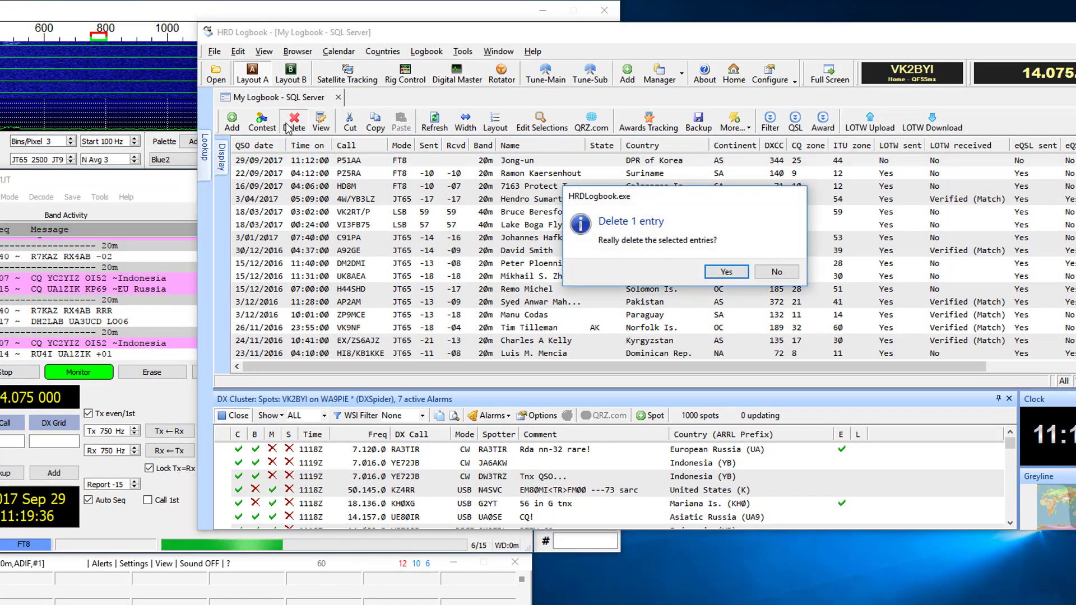
{"action": "left_click", "coordinate": [726, 272]}
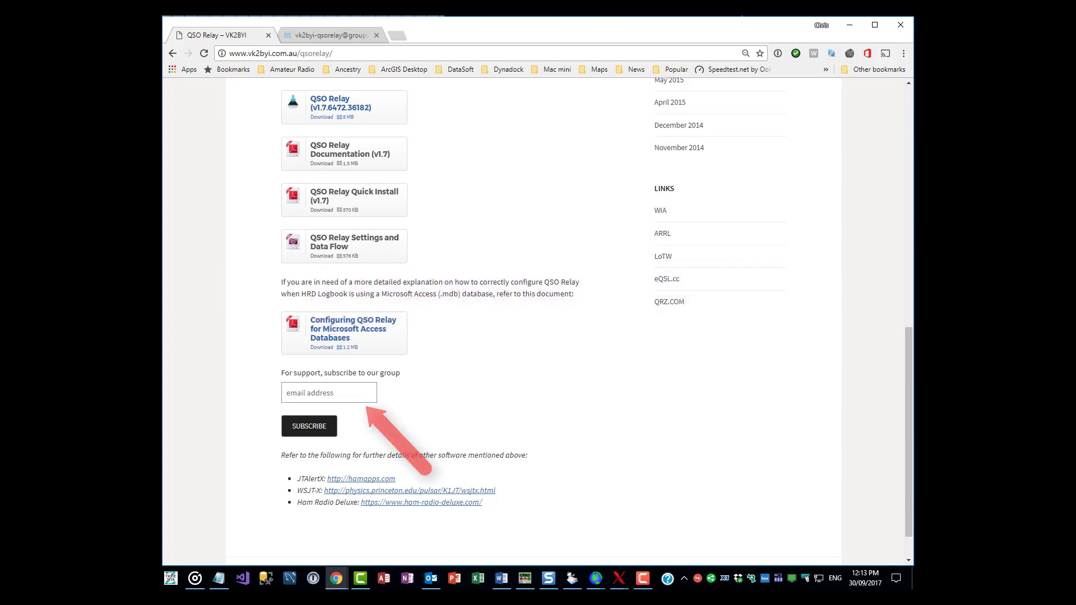
Switch from the QSO Relay download page to the vk2byi-qsorelay support group page on Groups.io.
{"action": "key", "text": "ctrl+Tab"}
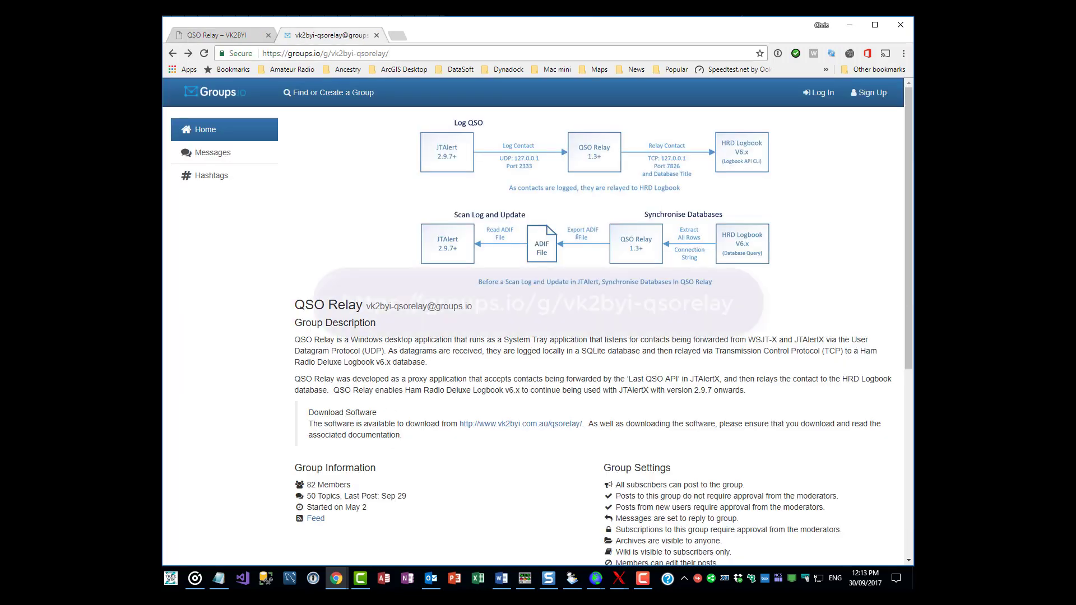